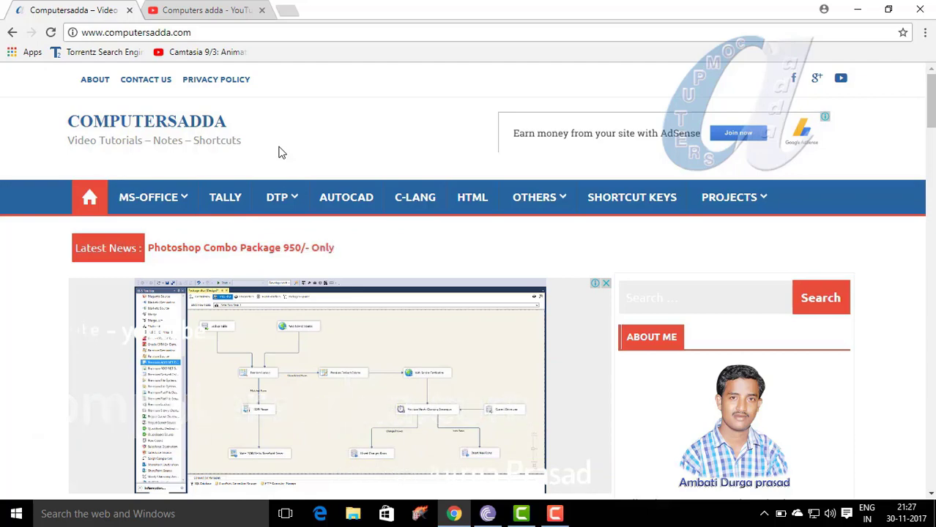
click(207, 9)
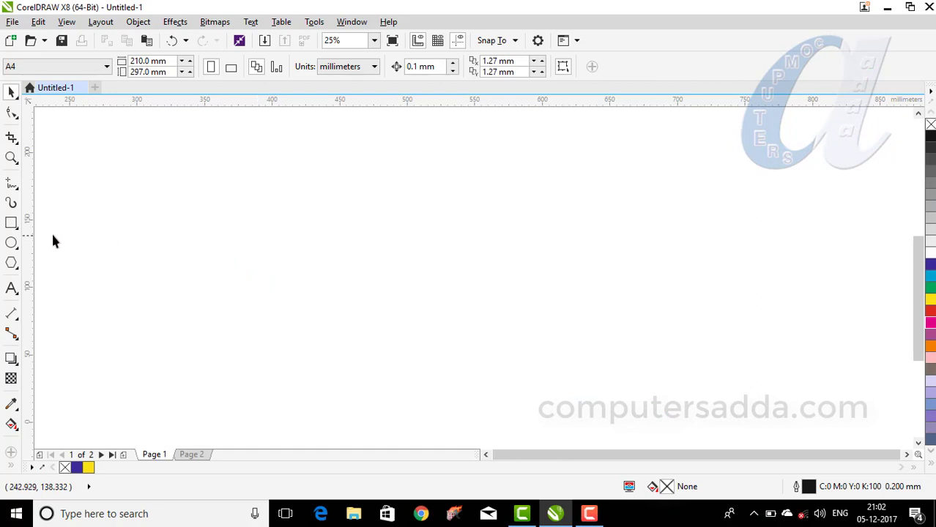
Step: Draw a rectangle about 147 by 126 mm beside the page and apply a horizontal linear fountain fill across its full width
click(11, 223)
drag(198, 205, 397, 375)
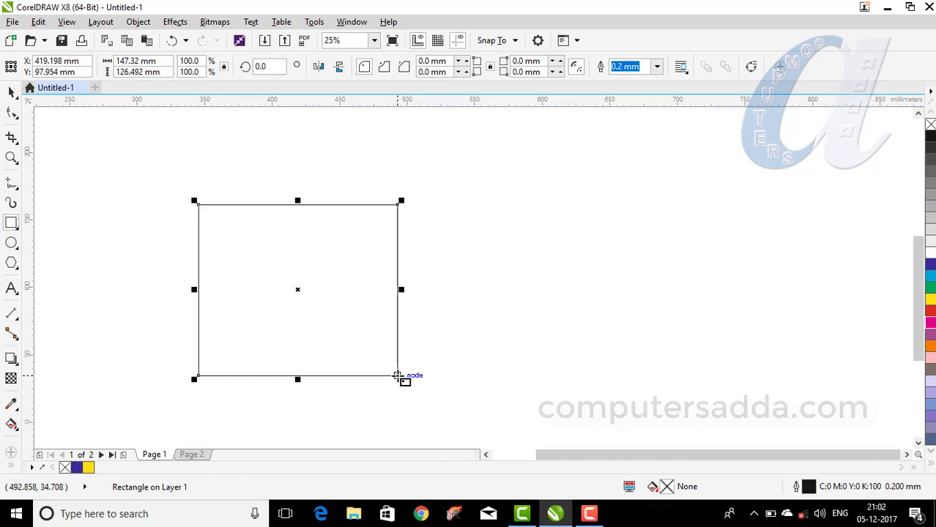
click(11, 425)
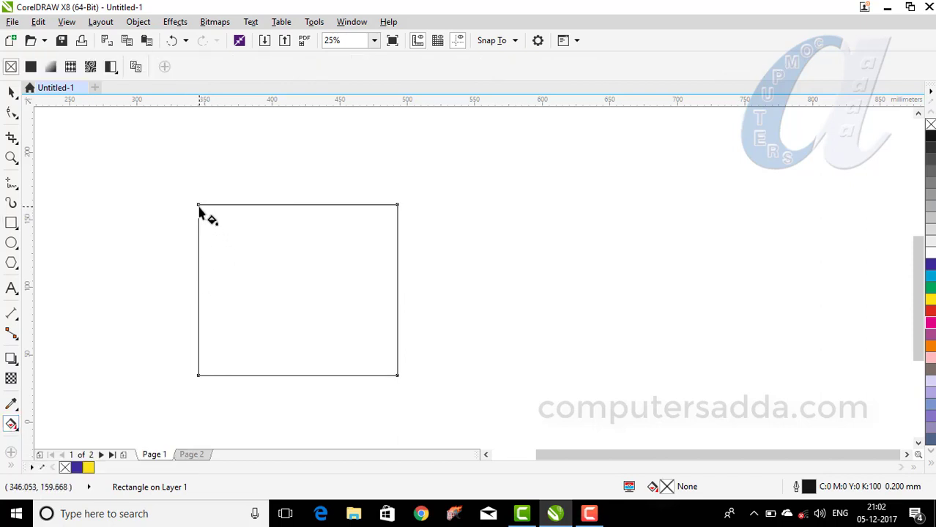
drag(198, 301, 399, 306)
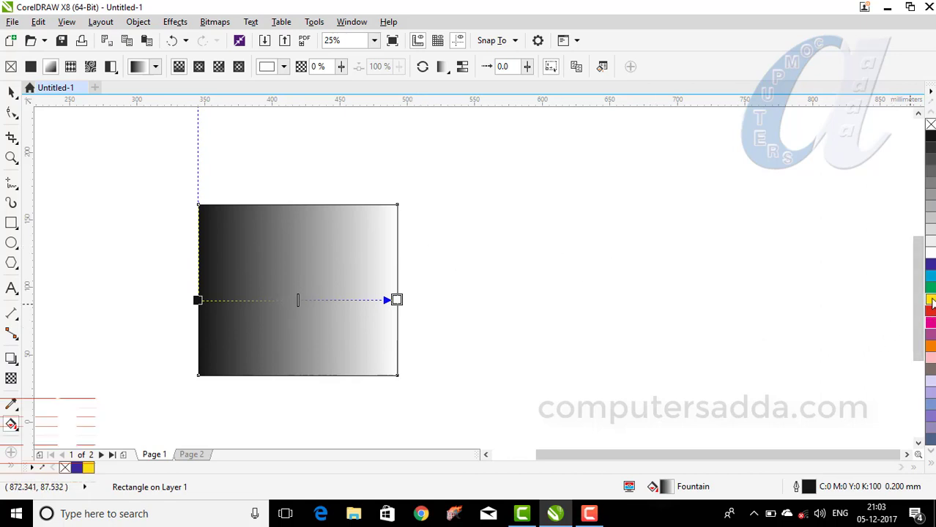
Step: Color the gradient's end node yellow and its start node blue, with the midpoint slightly nearer the blue node
drag(619, 302, 396, 301)
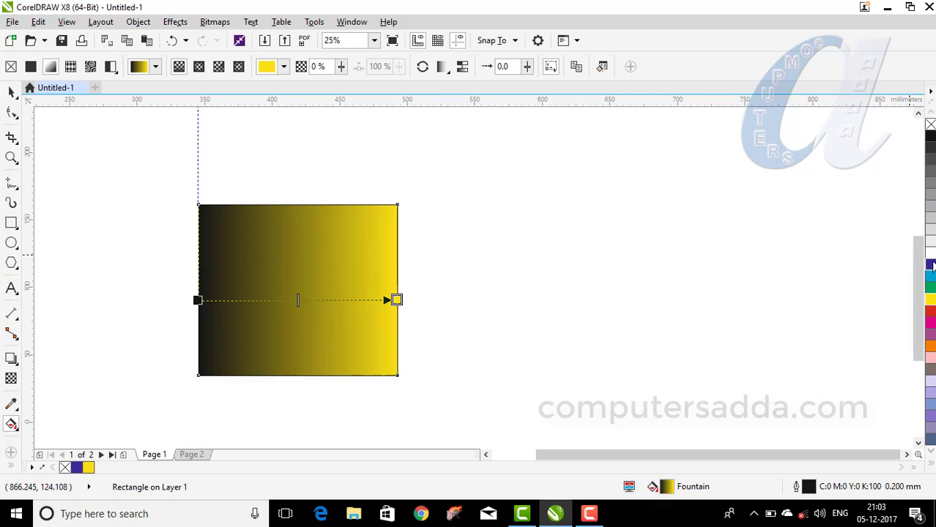
drag(931, 265, 199, 301)
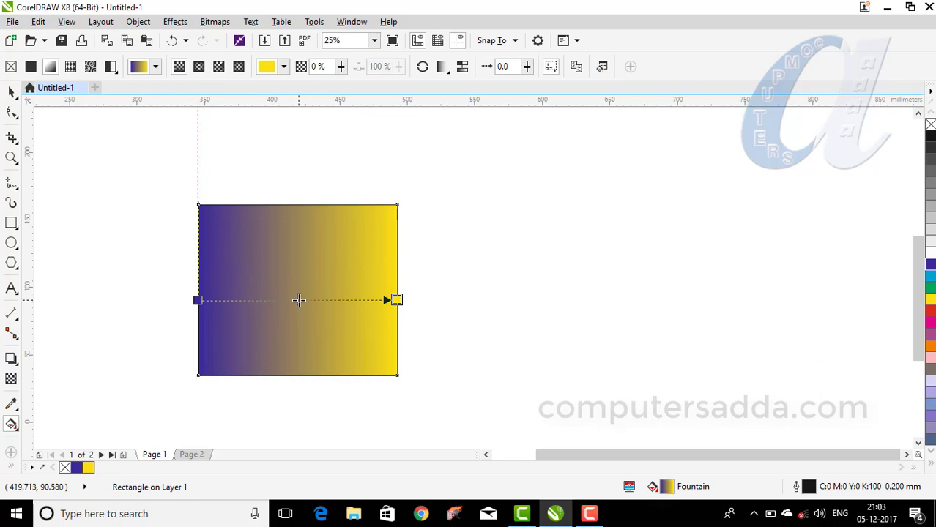
click(222, 301)
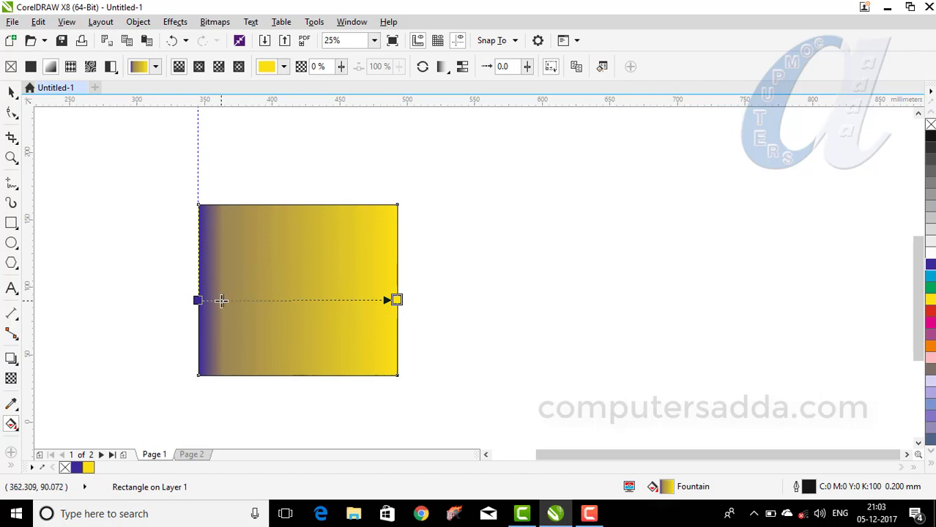
drag(223, 301, 290, 301)
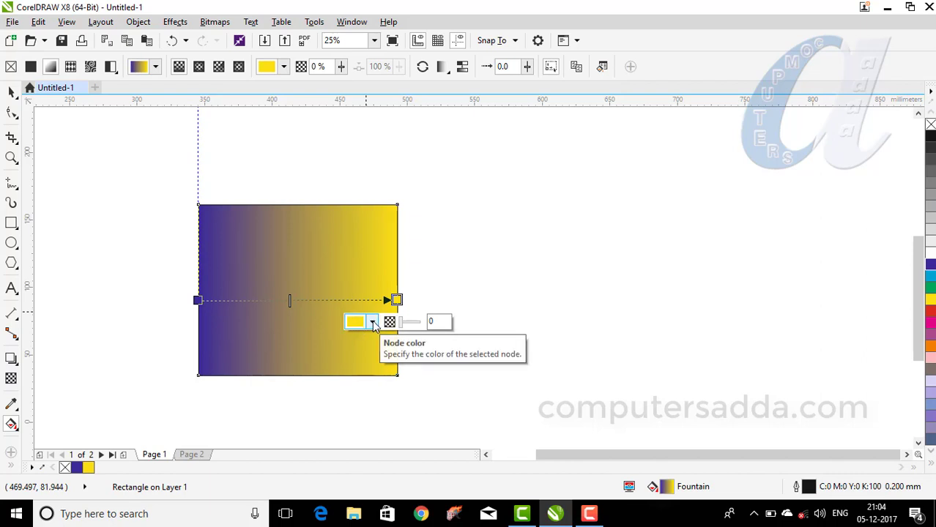
Step: Change the gradient's end node from yellow to a slightly more orange golden yellow
click(373, 323)
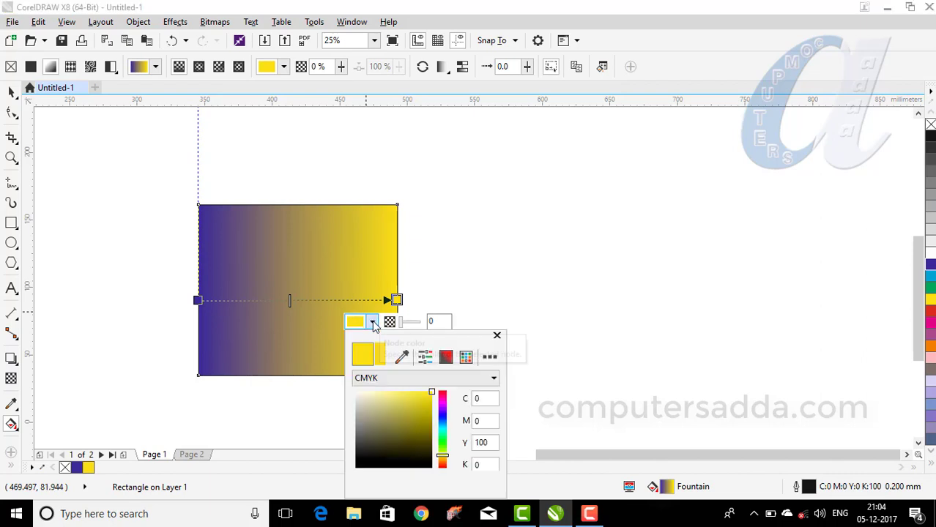
click(442, 403)
drag(442, 422, 444, 463)
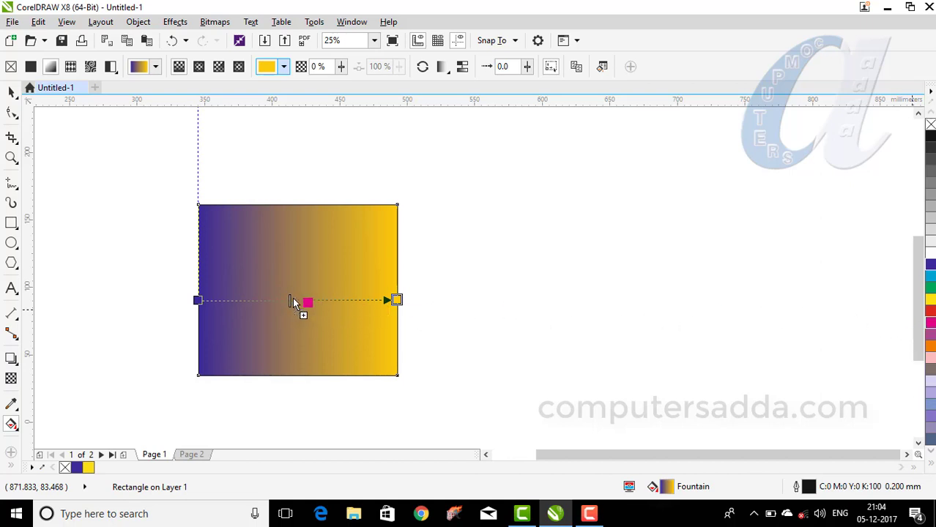
Step: Add a magenta node near the middle of the gradient, try 52% transparency on it, and return it to 0%
drag(292, 299, 293, 300)
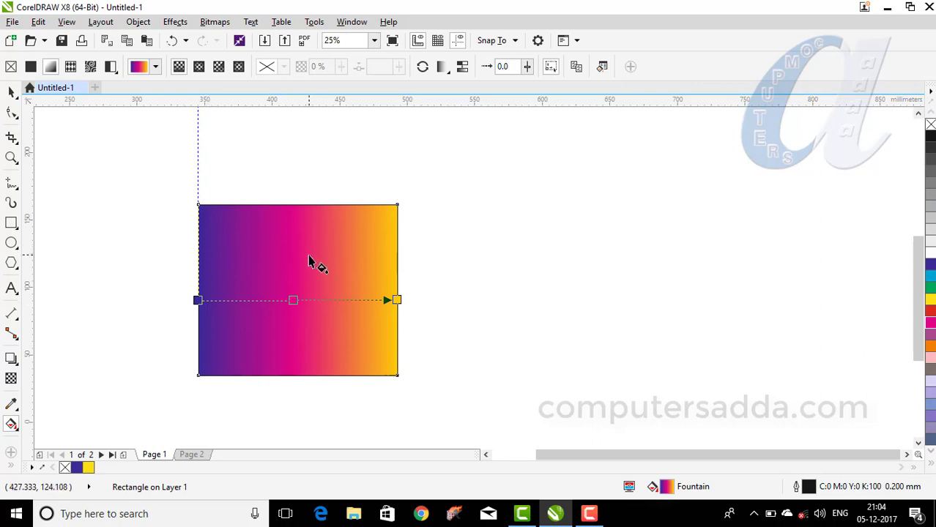
click(293, 299)
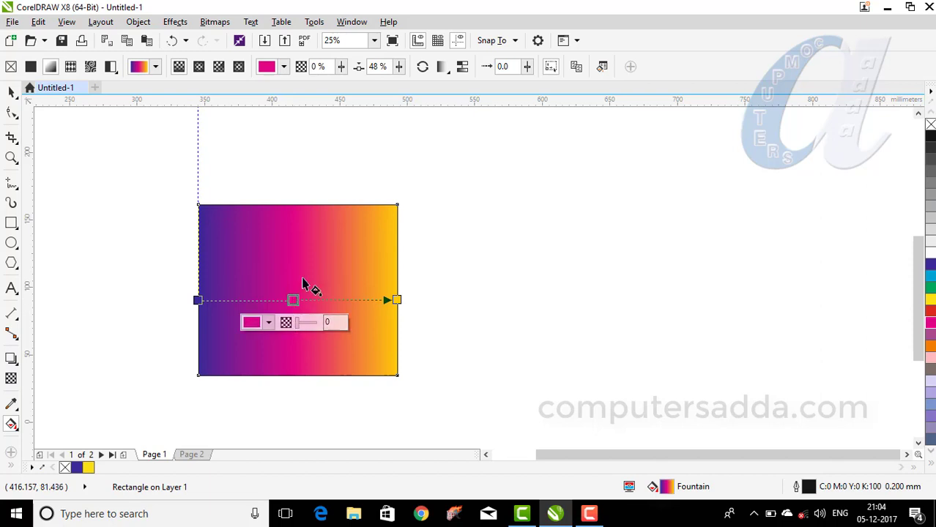
click(298, 328)
drag(306, 329, 307, 325)
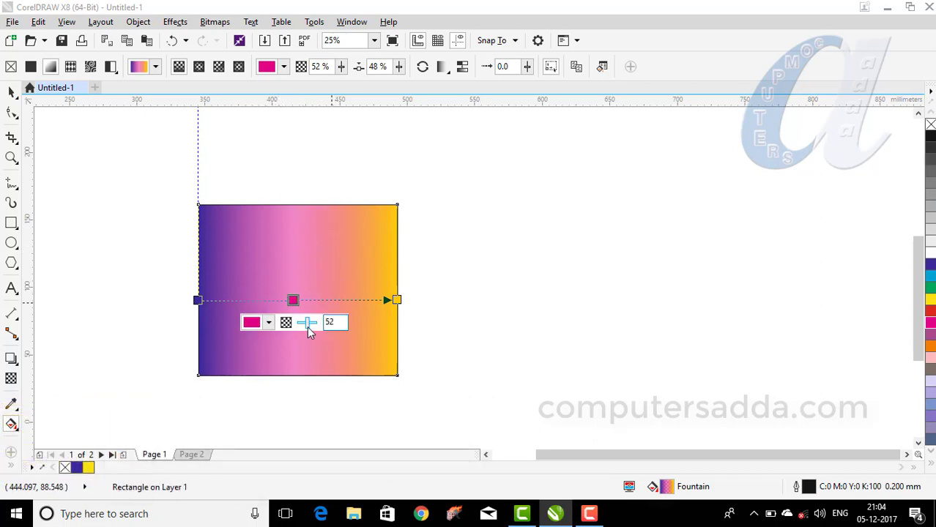
drag(304, 326, 295, 326)
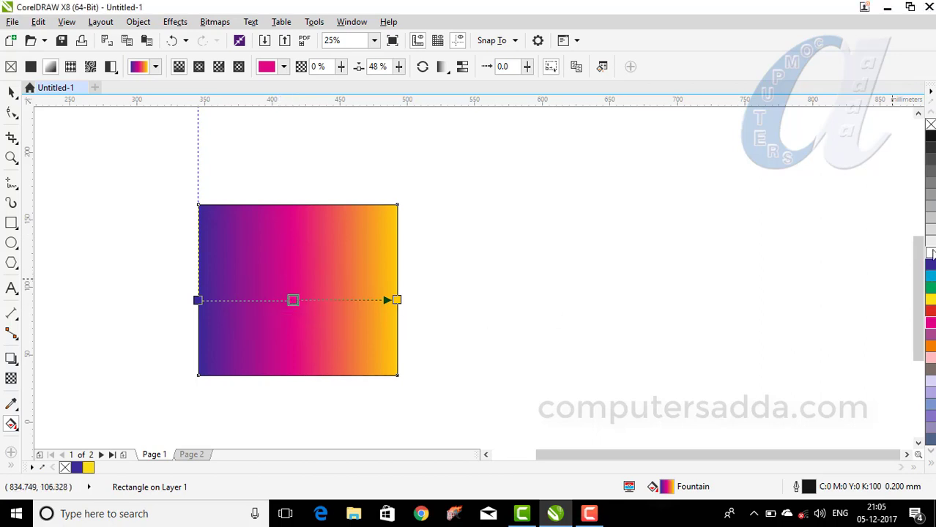
Step: Add a white node between the magenta and golden nodes and a pink node between the blue and magenta nodes
drag(931, 253, 344, 302)
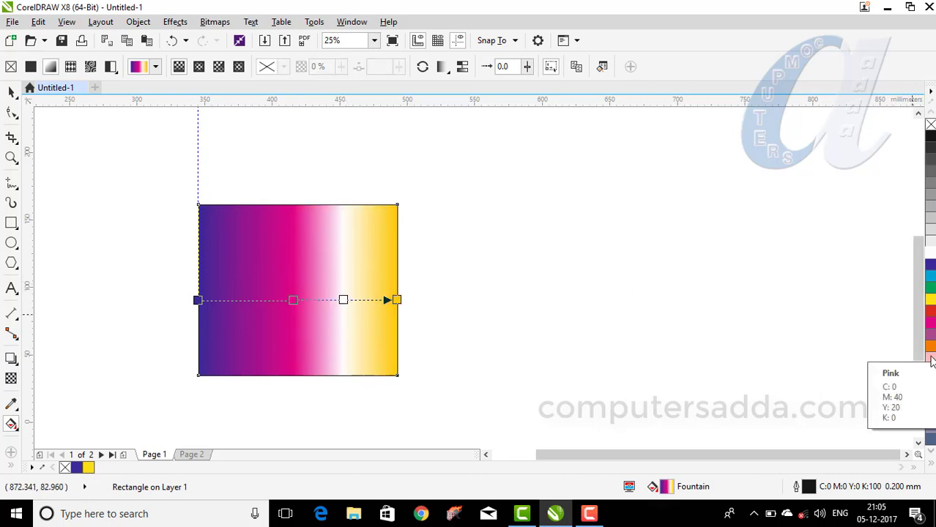
drag(931, 358, 236, 300)
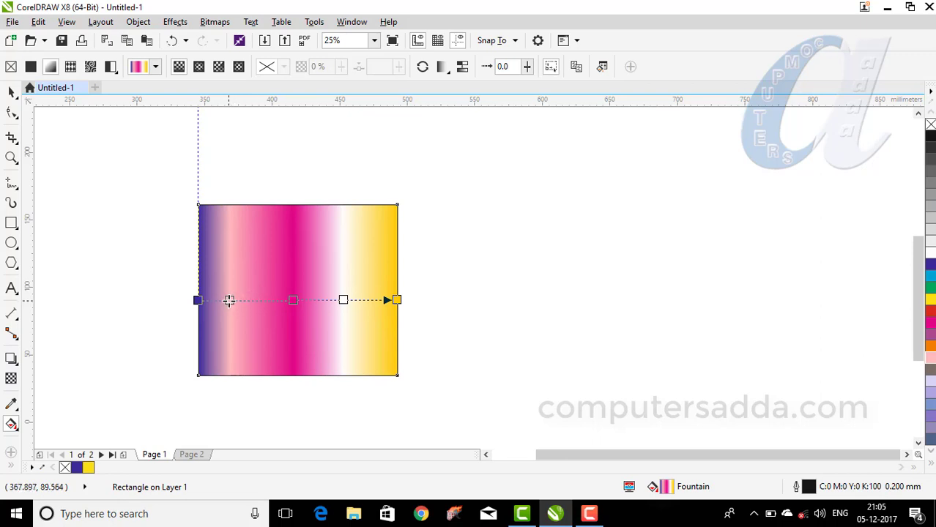
Step: Remove the pink, white and magenta intermediate nodes from the gradient
double_click(229, 301)
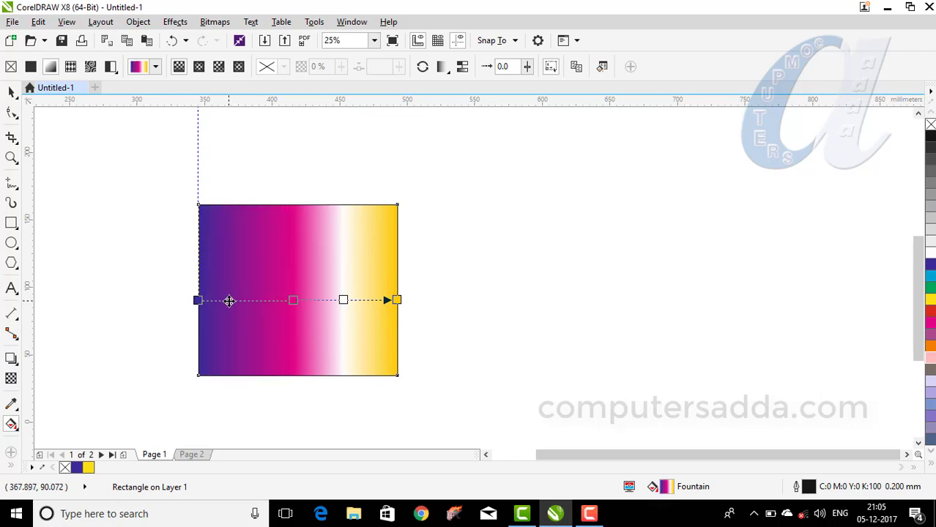
double_click(342, 299)
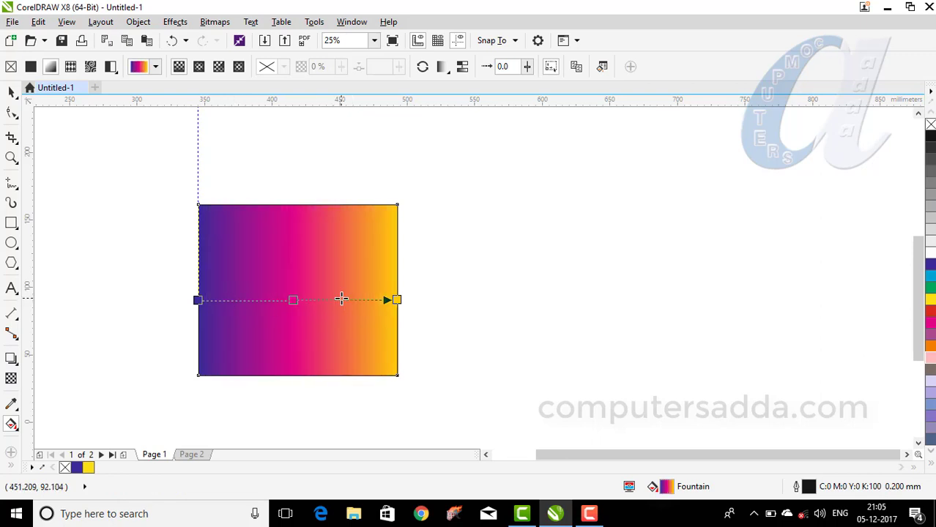
double_click(293, 300)
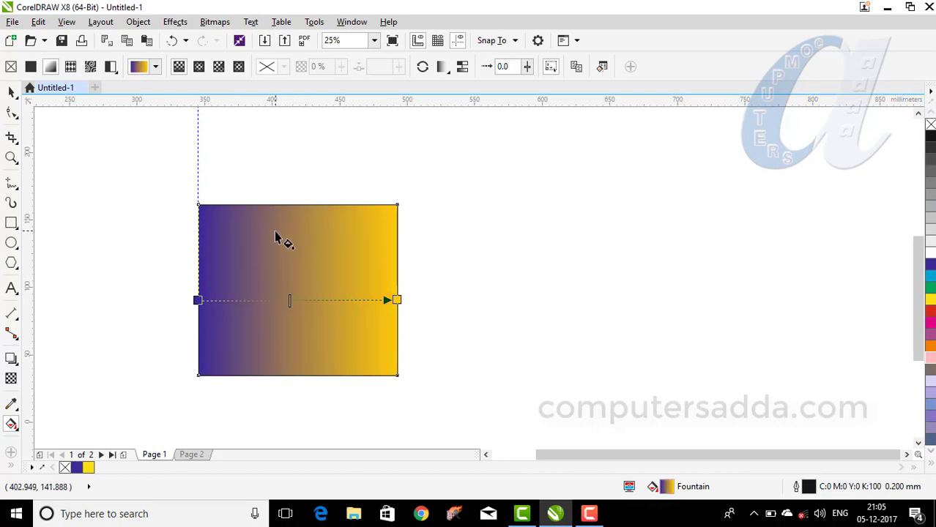
Step: Skew the gradient with its round handle, trying diagonal and horizontal angles and leaving the handle above and slightly left of the blue node
scroll(276, 238, down, 2)
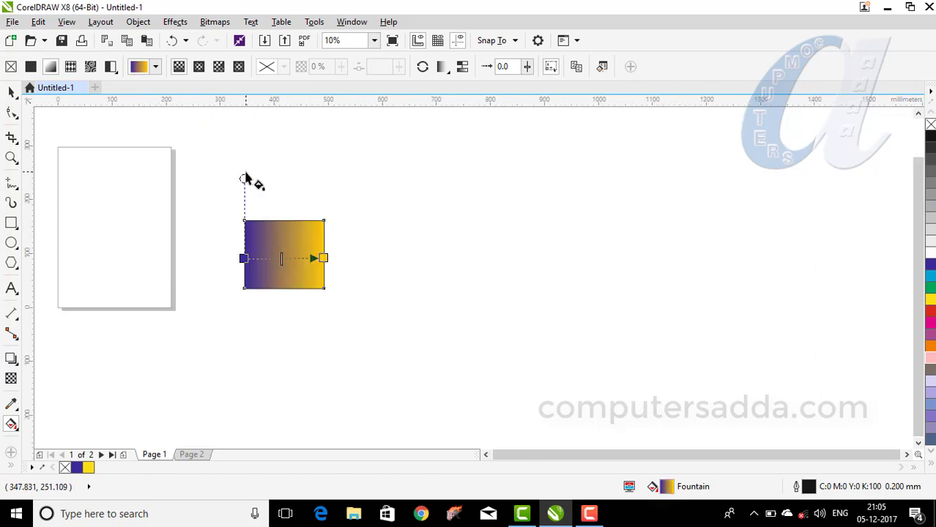
scroll(246, 178, up, 2)
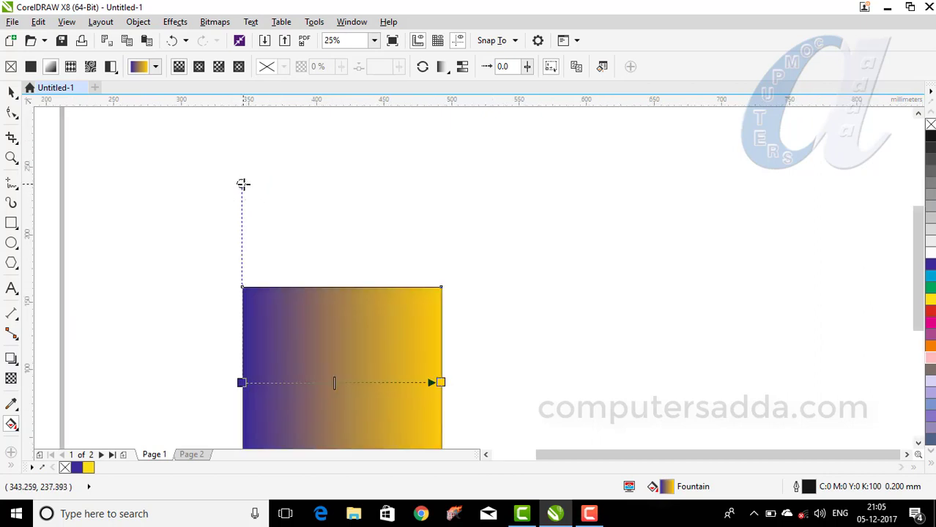
drag(242, 183, 396, 218)
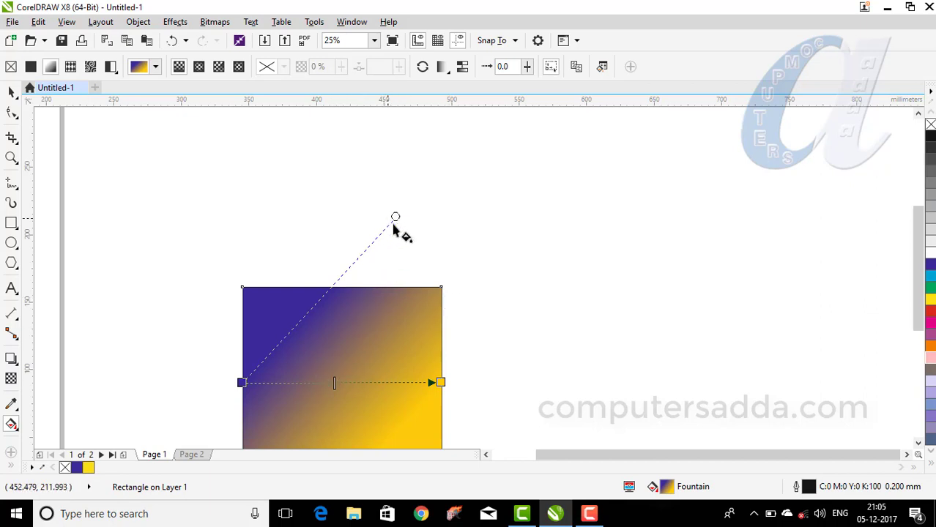
drag(394, 215, 272, 222)
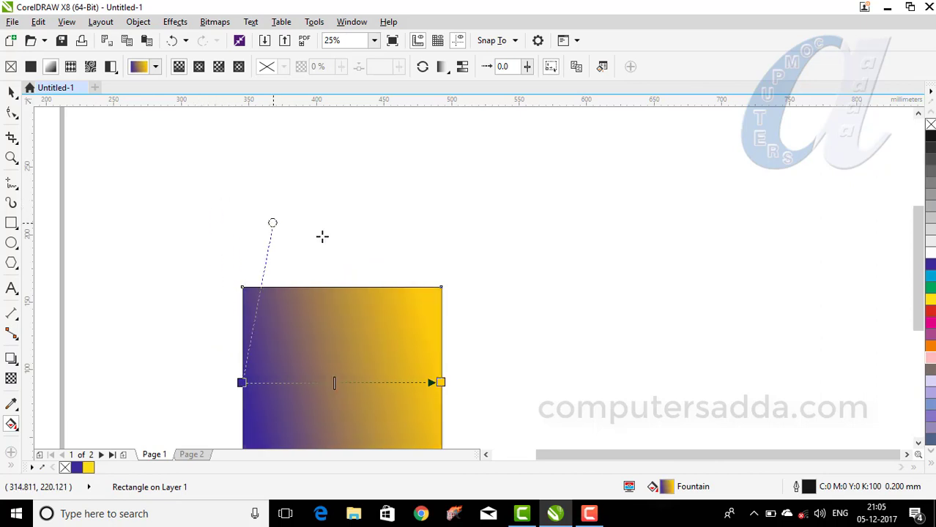
drag(511, 336, 522, 382)
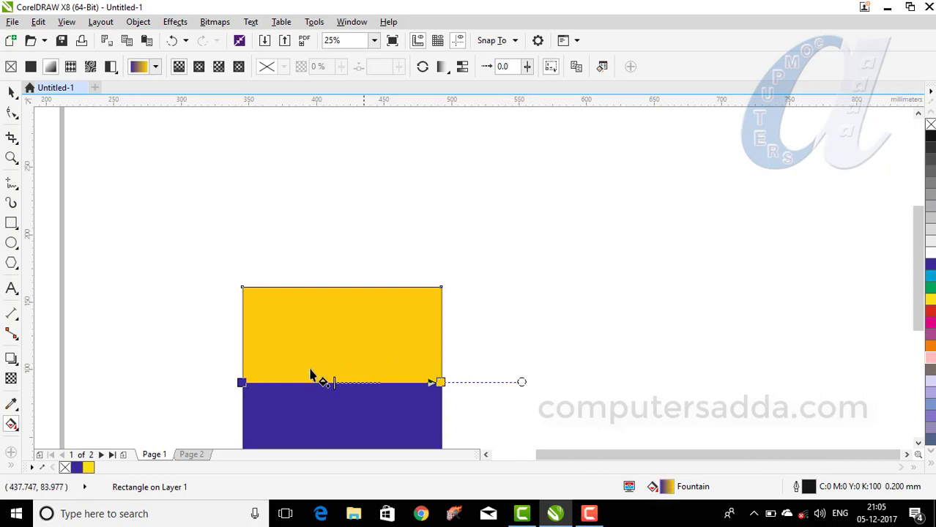
drag(523, 382, 224, 201)
scroll(241, 227, down, 2)
scroll(245, 235, up, 2)
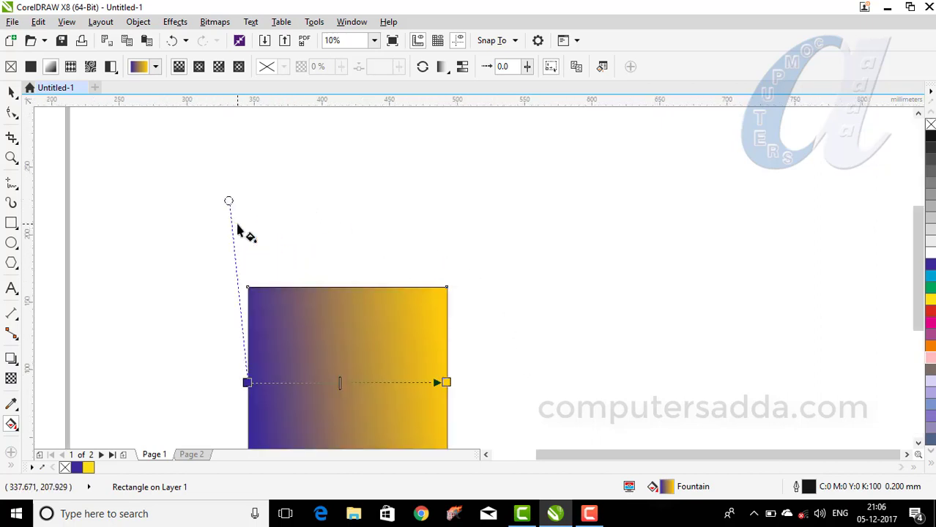
Step: Draw a second rectangle about 141 by 145 mm to the right of the gradient one and give it a uniform fill
scroll(243, 232, down, 2)
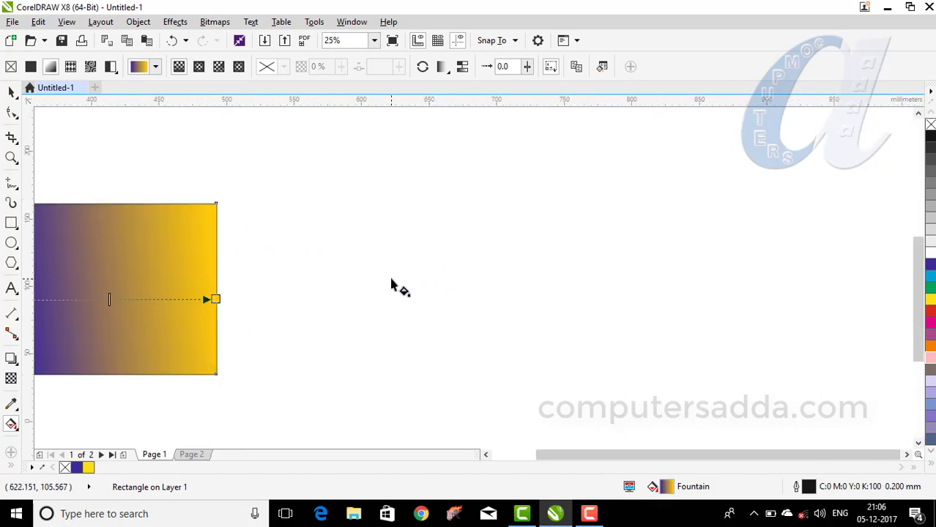
scroll(366, 268, up, 2)
click(12, 225)
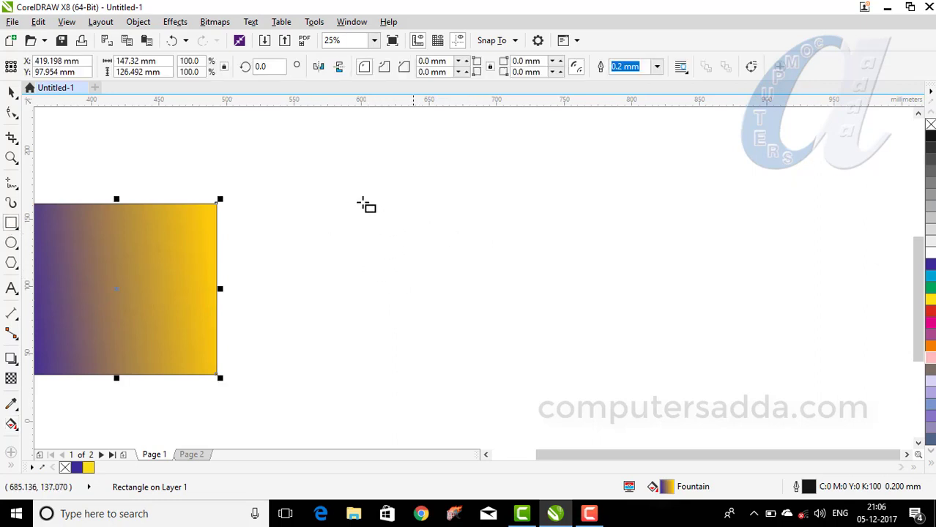
drag(302, 191, 492, 386)
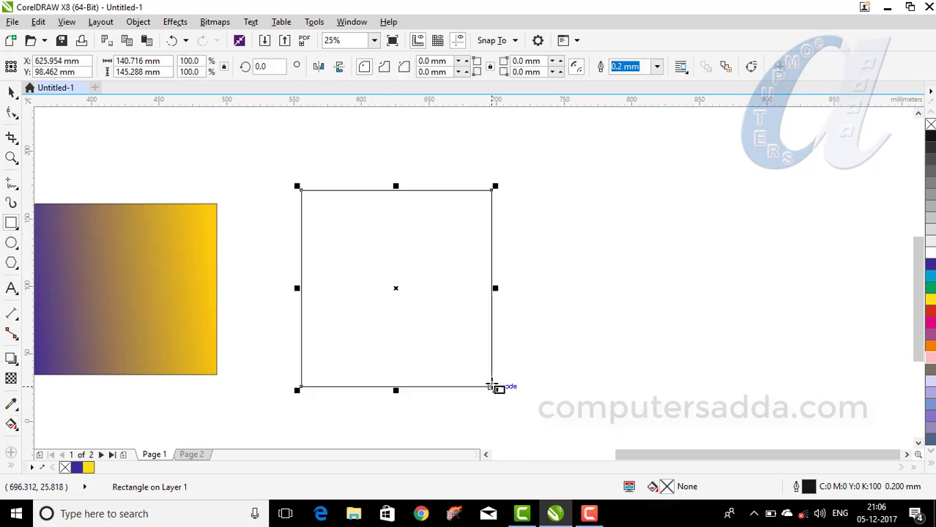
click(11, 425)
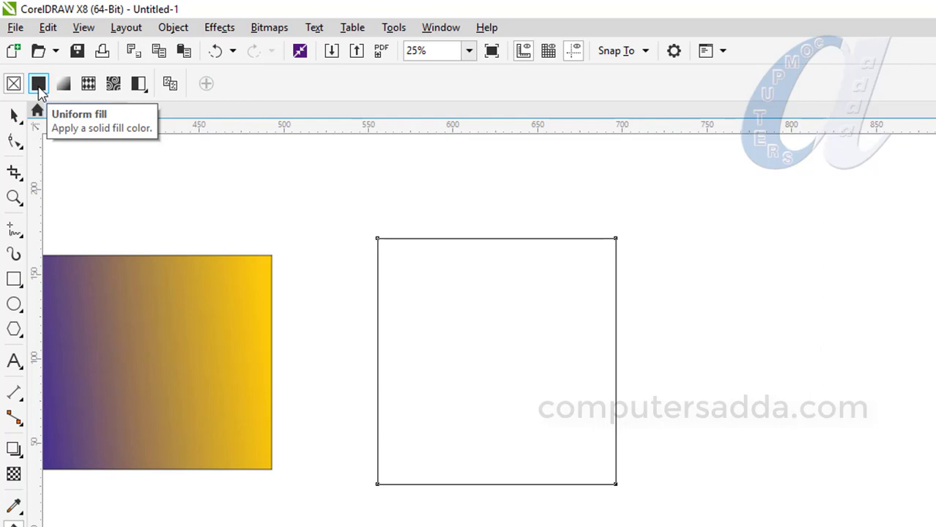
click(39, 85)
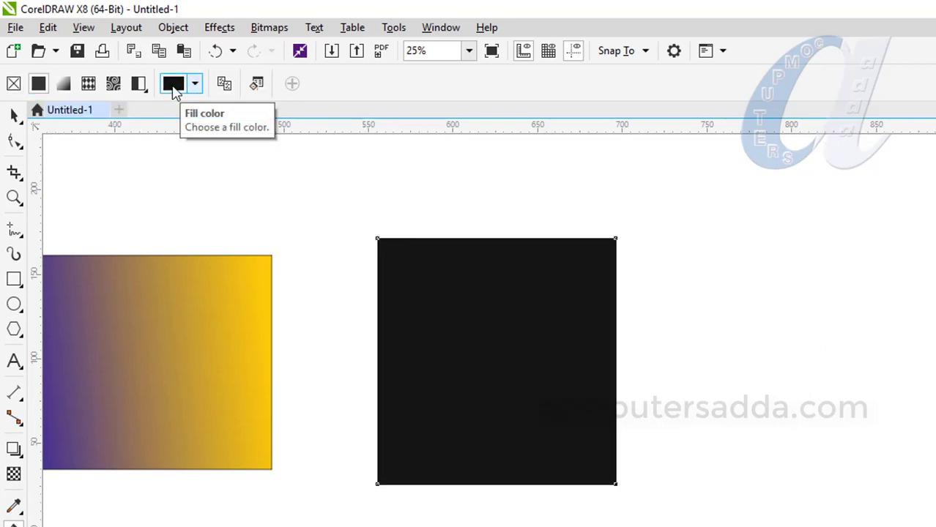
Step: Try several hues for the second rectangle's uniform fill and settle on violet-blue C 97, M 100, Y 0, K 0
click(196, 86)
click(278, 192)
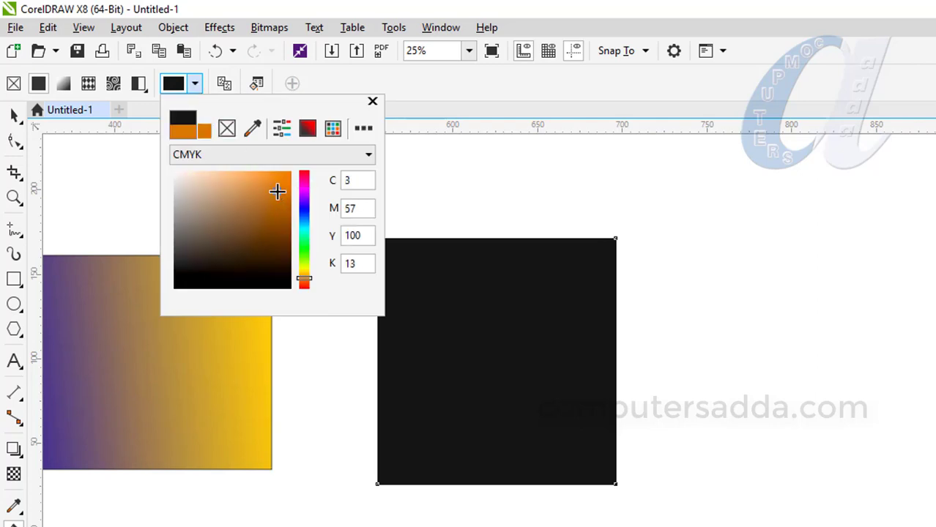
click(282, 230)
click(304, 196)
click(306, 180)
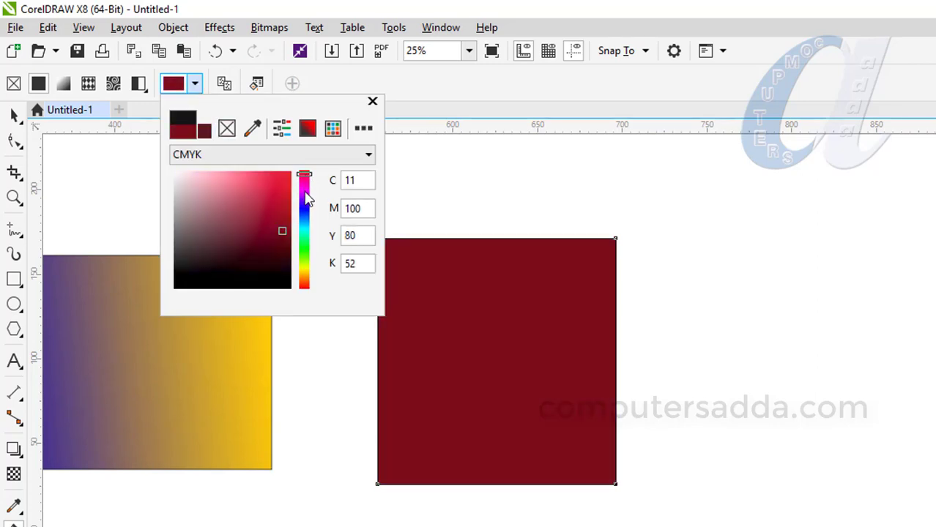
click(307, 235)
click(307, 261)
click(307, 235)
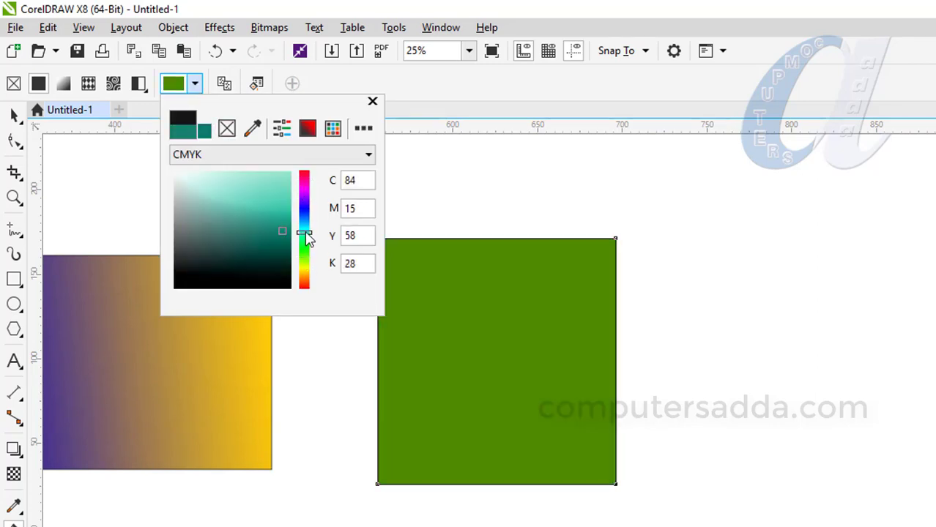
click(304, 210)
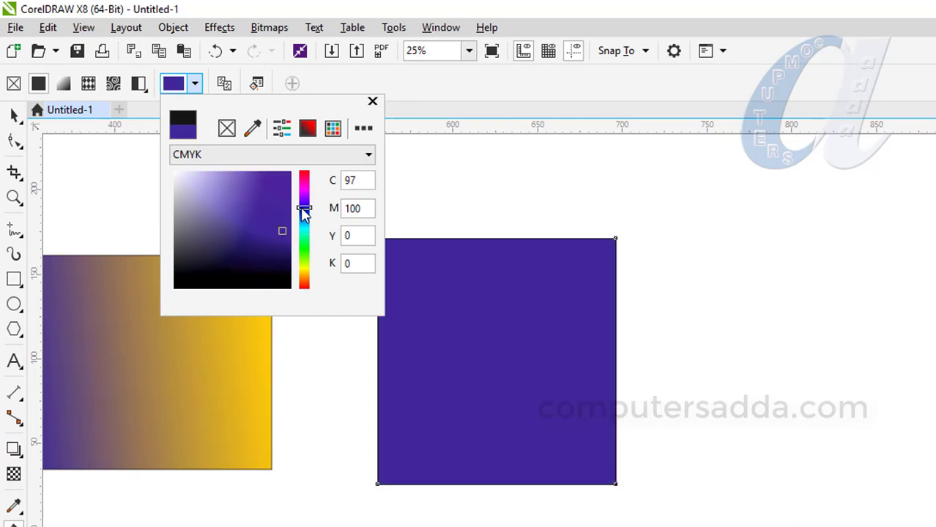
click(618, 20)
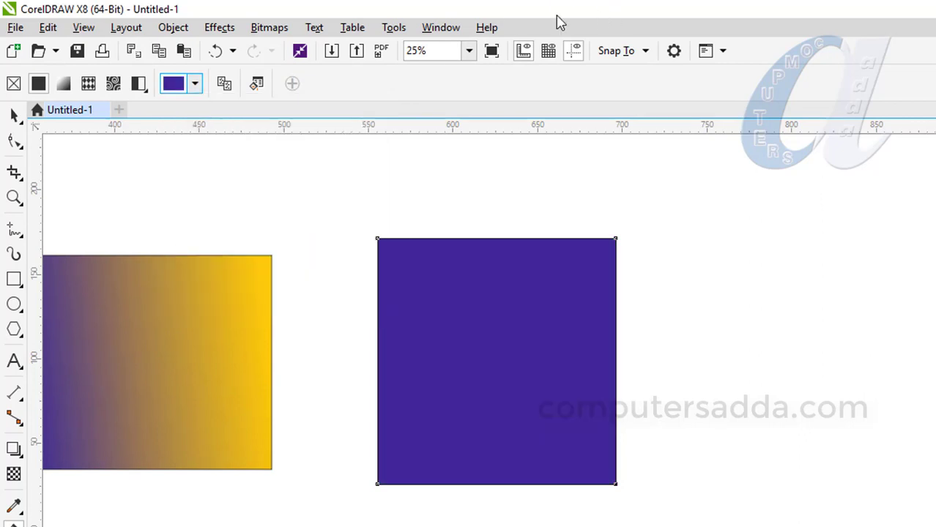
Step: Import crop.jpg, place it beside the violet-blue rectangle on the side away from the gradient one, and enlarge it to about 128 by 113 mm
click(15, 27)
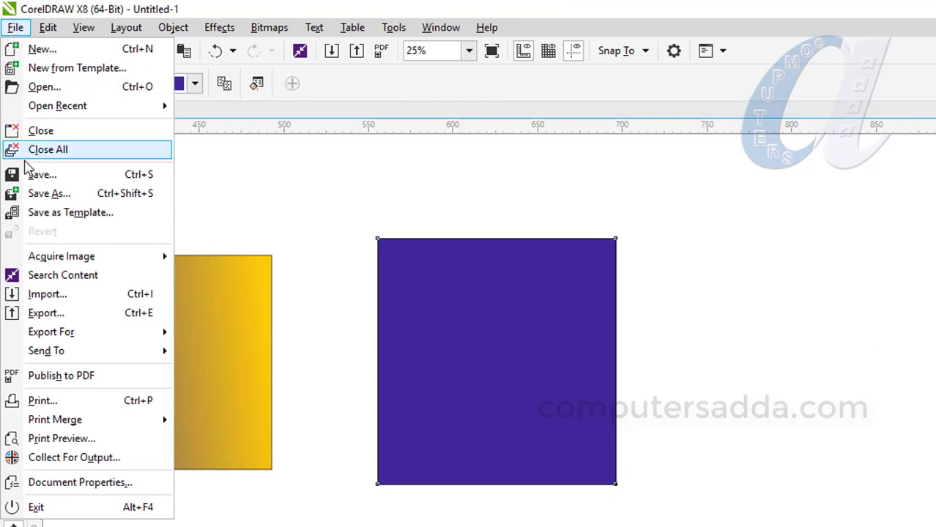
click(26, 297)
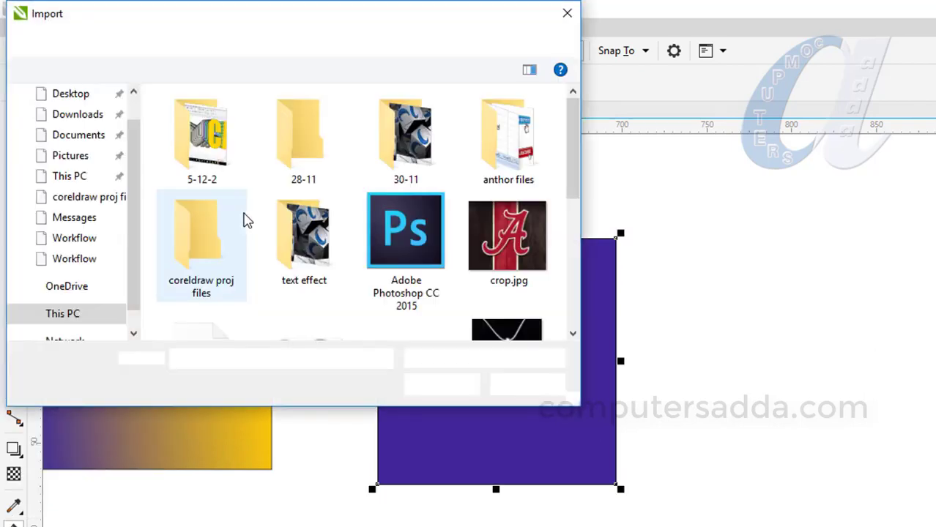
click(507, 236)
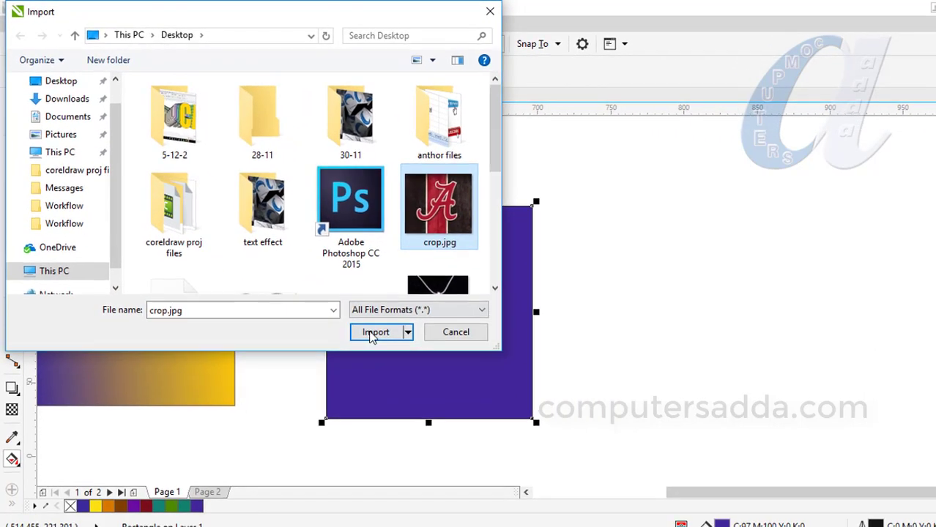
click(435, 385)
click(667, 200)
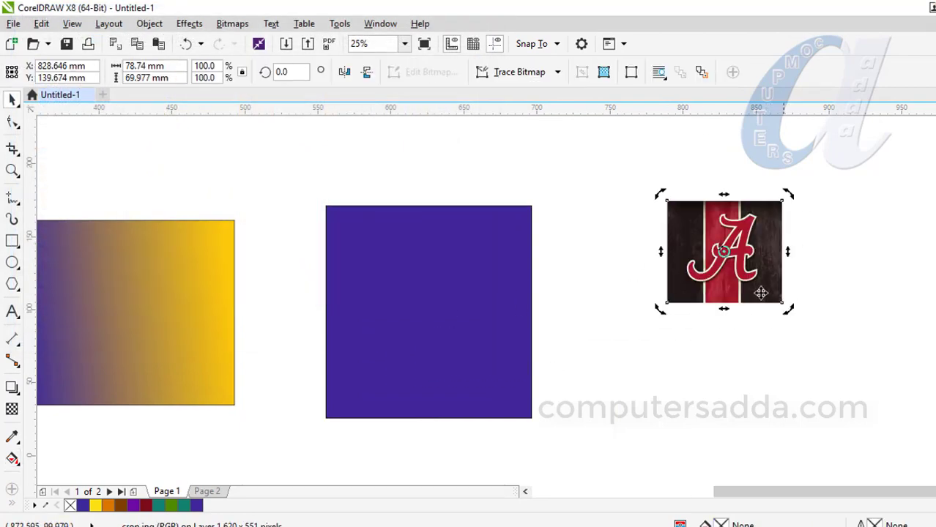
drag(781, 302, 852, 365)
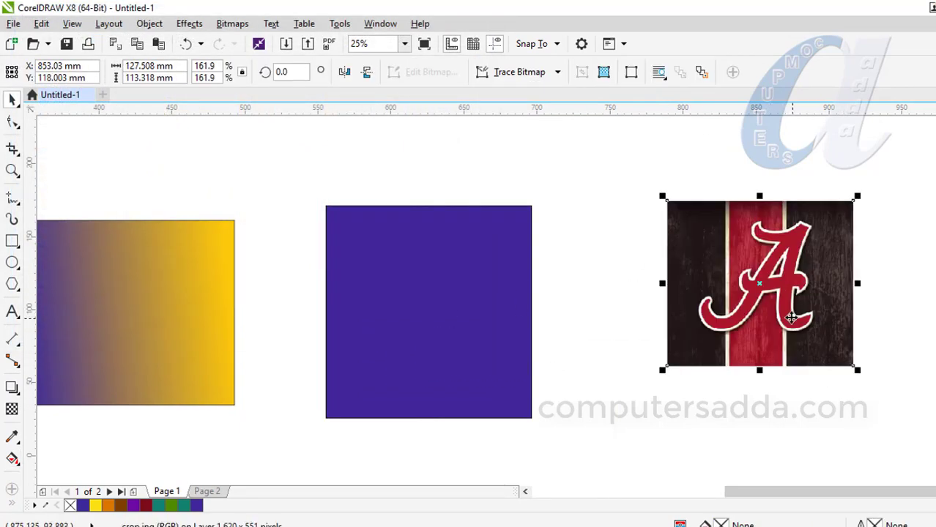
Step: Sample the red of the letter A in the imported image as the second rectangle's uniform fill colour, R 170, G 23, B 42
key(g)
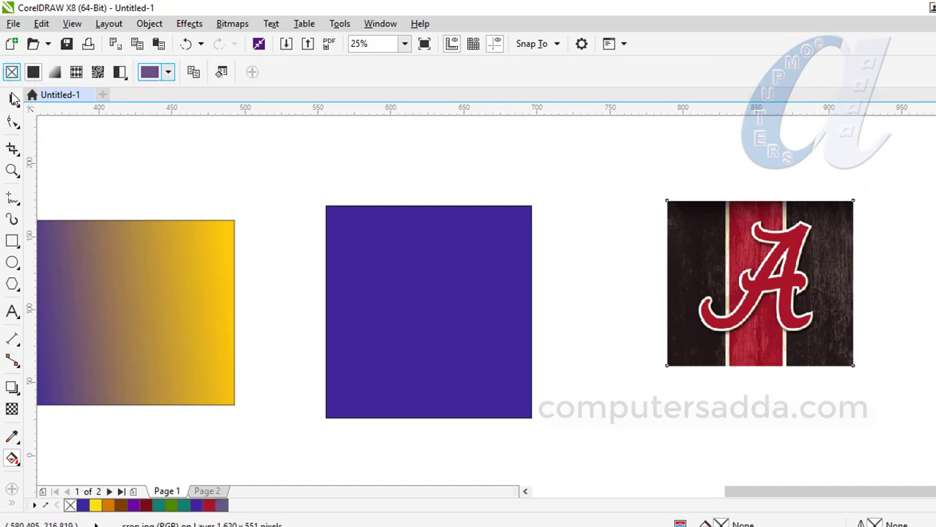
click(13, 99)
click(386, 275)
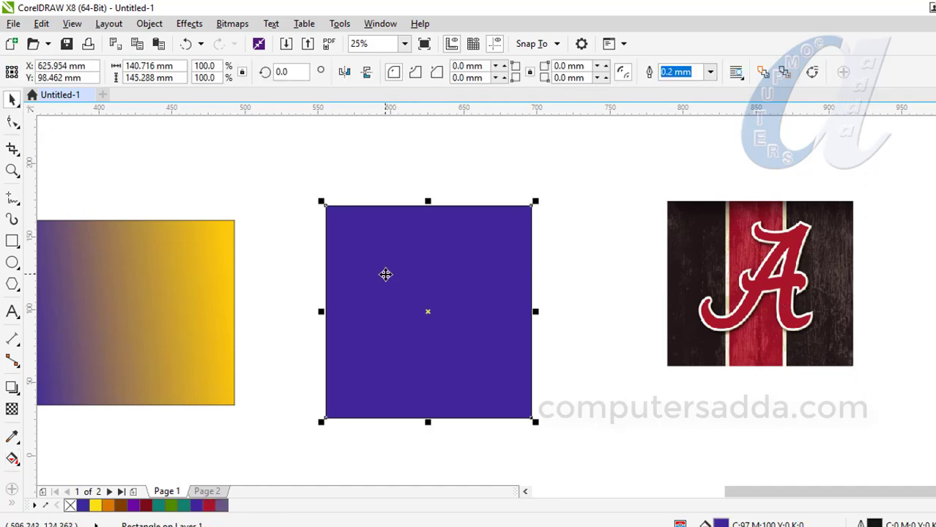
click(12, 460)
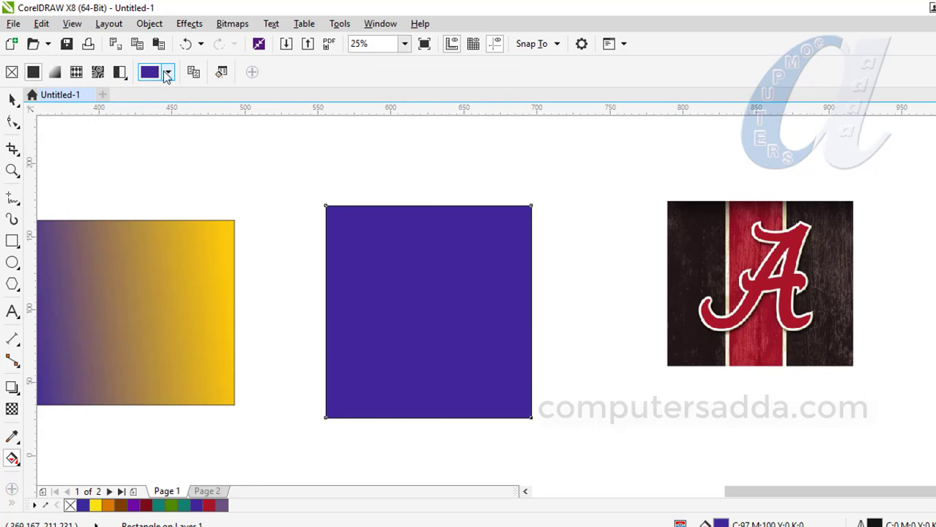
click(168, 74)
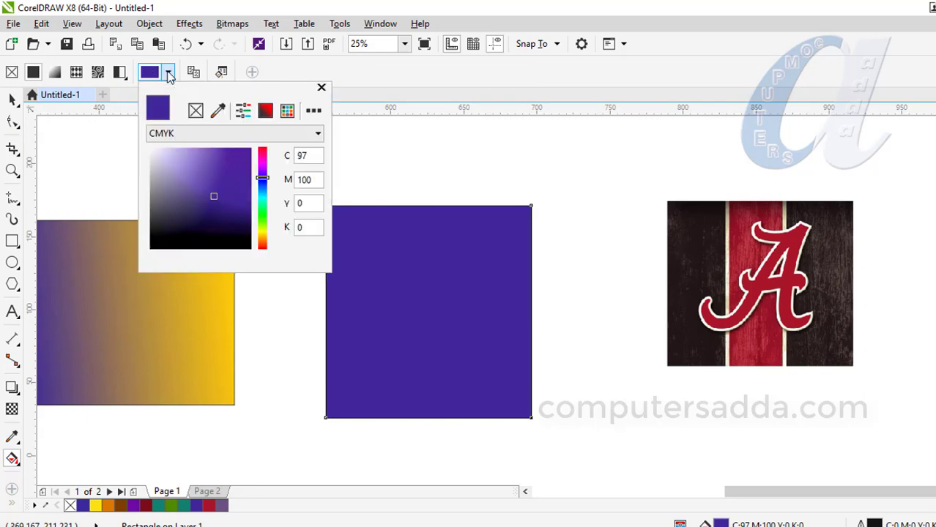
click(220, 113)
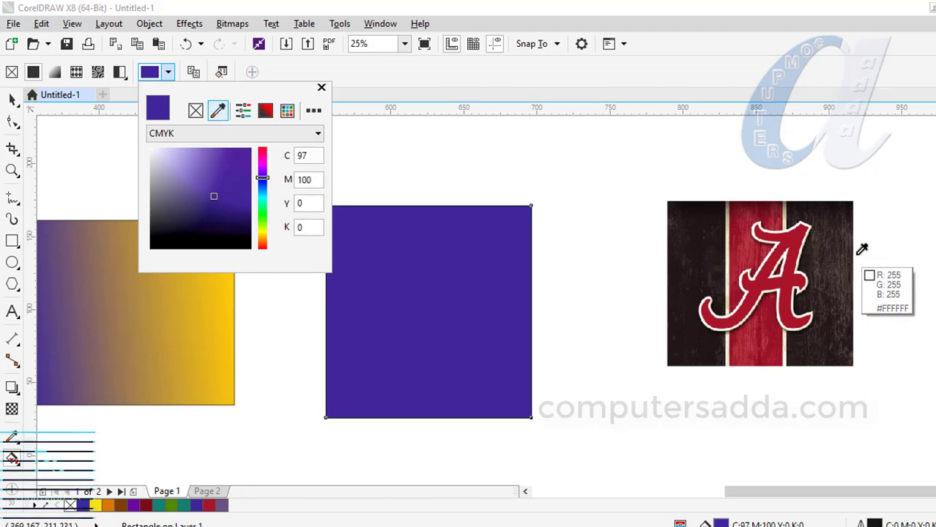
click(804, 234)
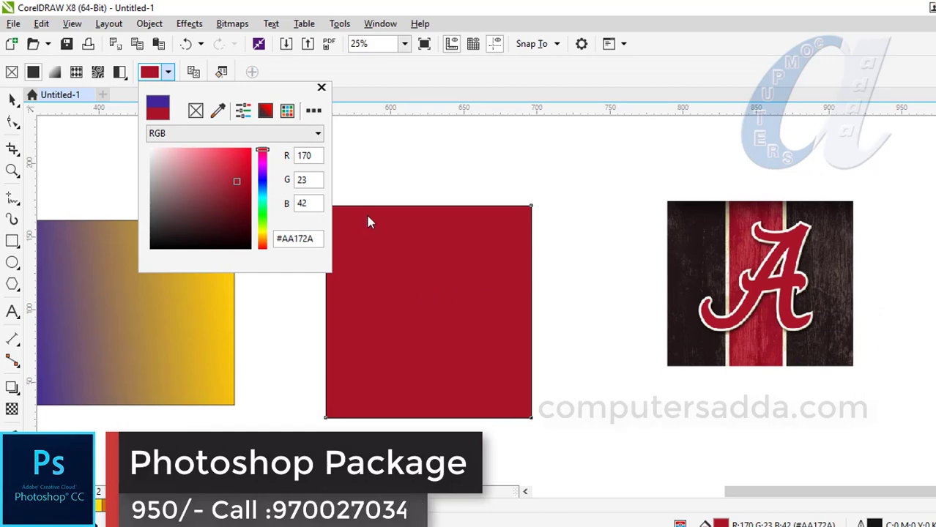
Step: Resample the second rectangle's uniform fill from the image's dark background, R 32, G 23, B 24
click(218, 114)
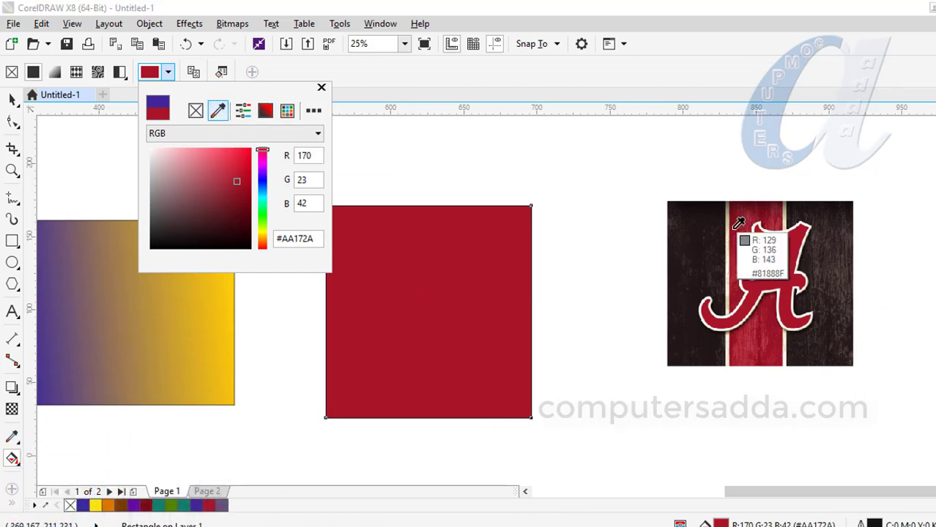
click(694, 243)
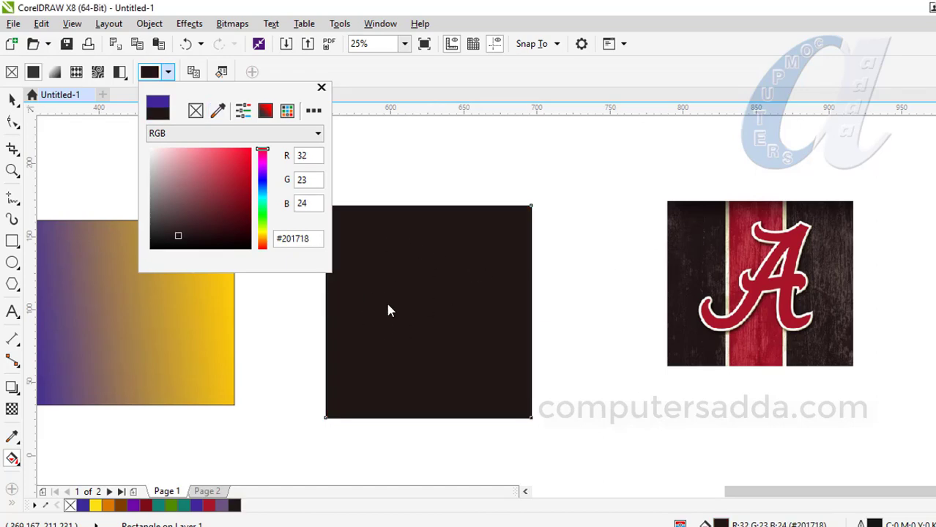
click(370, 84)
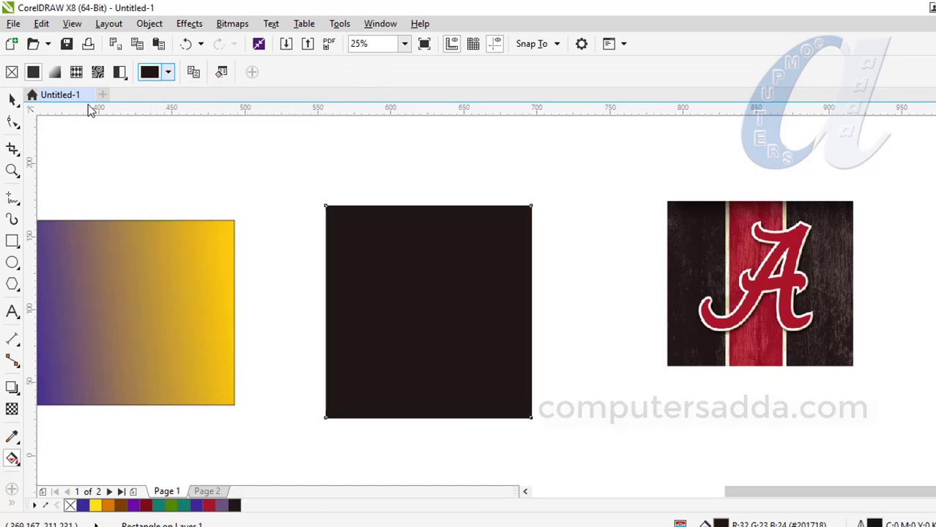
Step: Apply a linear fountain fill to the second rectangle and nudge its round skew handle above the dark node slightly
click(56, 76)
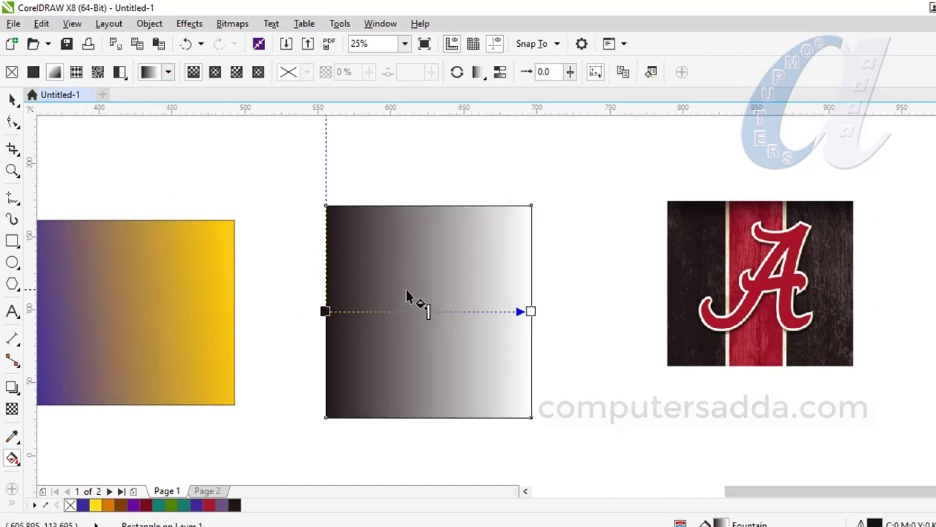
scroll(443, 245, down, 2)
scroll(443, 246, up, 2)
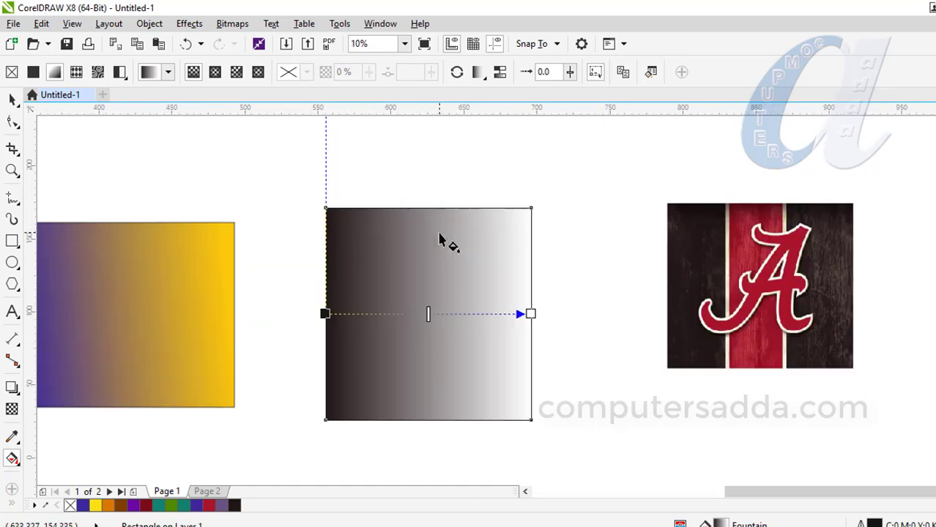
scroll(443, 245, down, 2)
scroll(443, 245, up, 2)
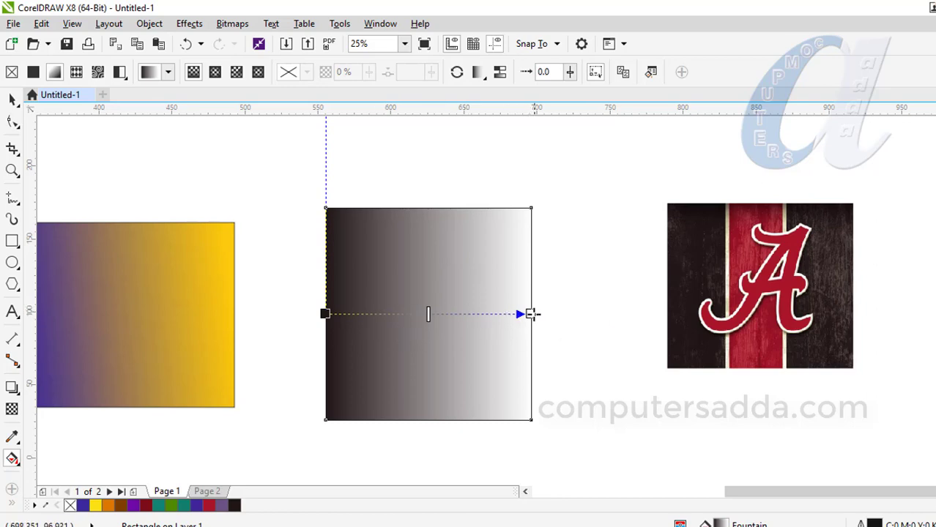
scroll(334, 311, down, 1)
scroll(341, 307, up, 1)
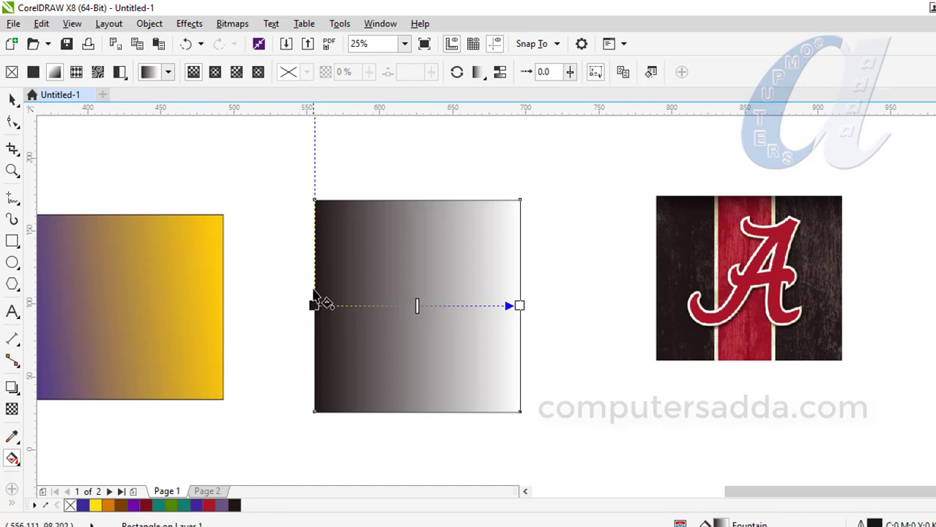
scroll(315, 297, down, 2)
mouse_move(313, 211)
mouse_down()
mouse_move(370, 211)
mouse_move(314, 201)
mouse_up()
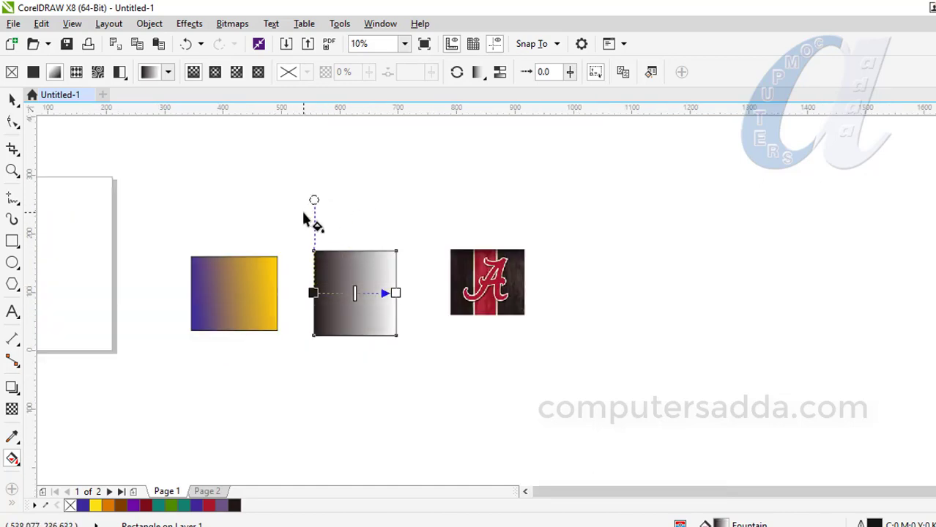
scroll(338, 221, up, 2)
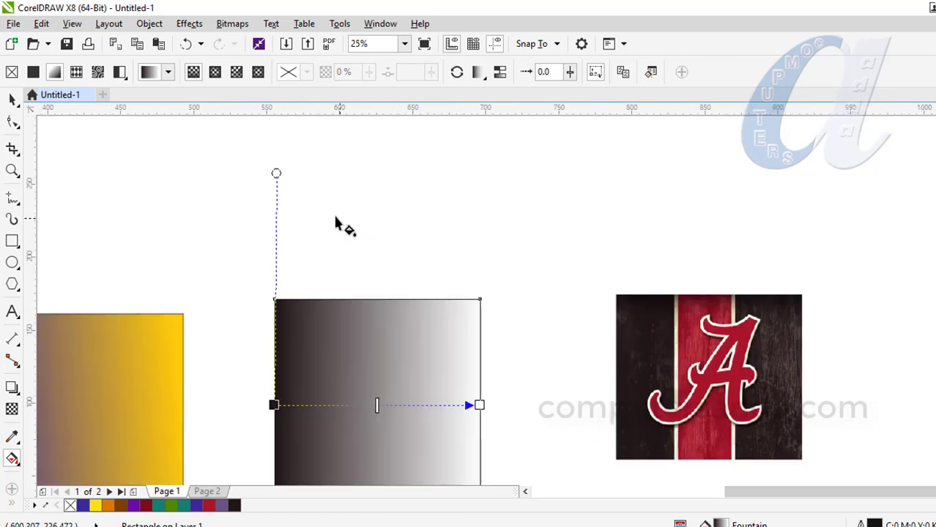
Step: Switch the fill to an elliptical fountain, move it near the rectangle's upper-left corner, colour its centre blue and resize the ellipse
click(214, 71)
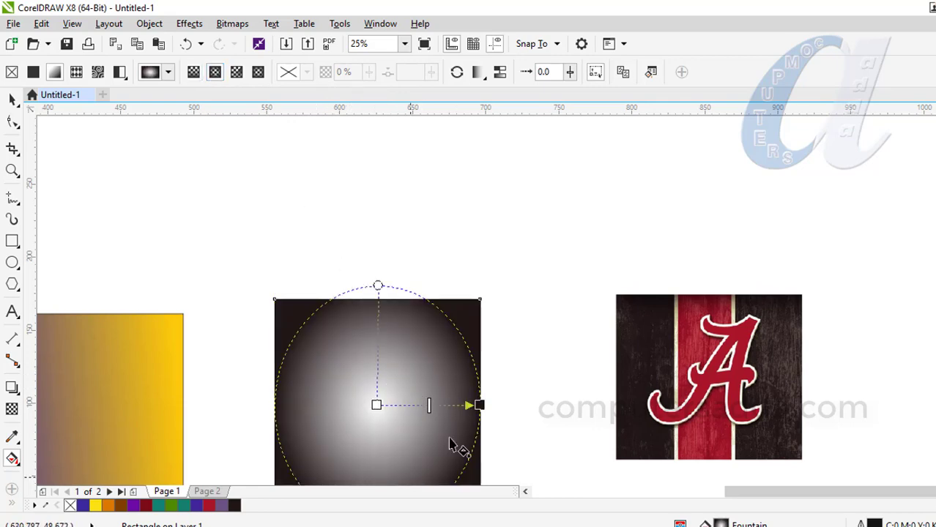
drag(479, 405, 432, 405)
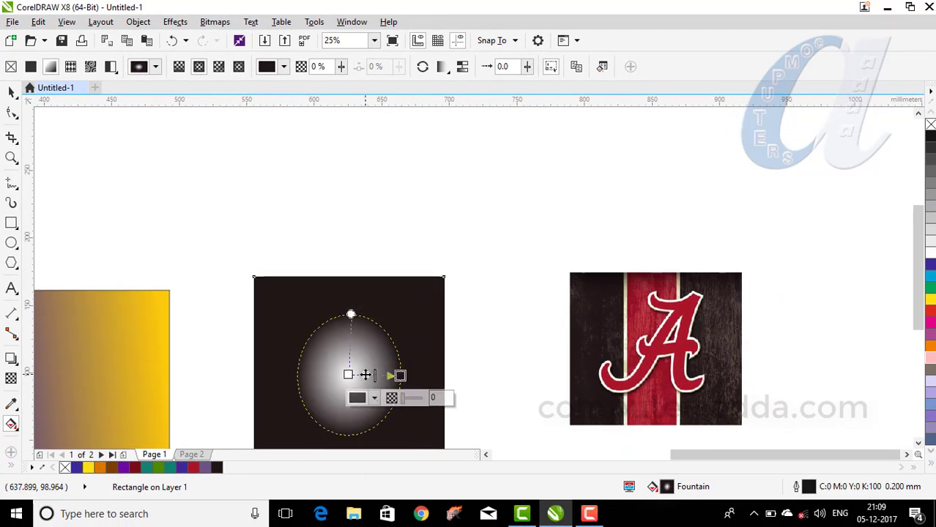
drag(365, 375, 323, 328)
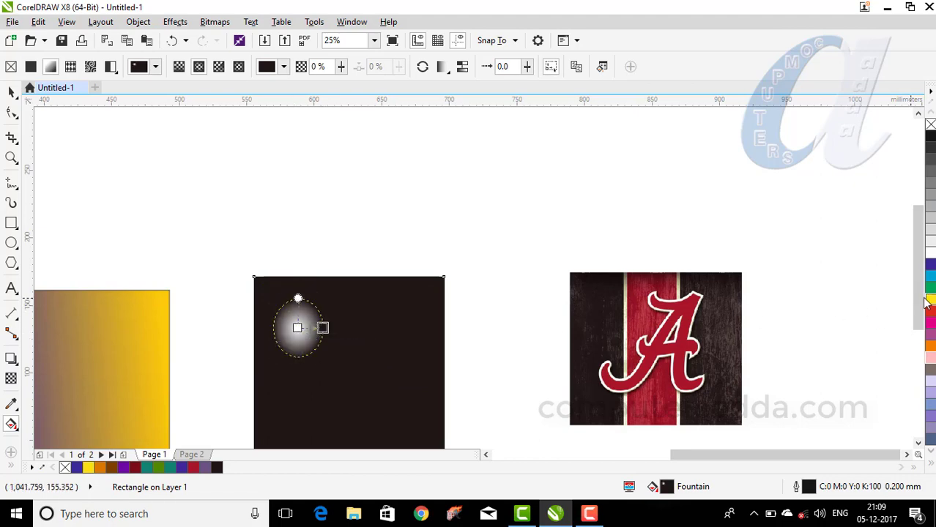
drag(586, 304, 352, 328)
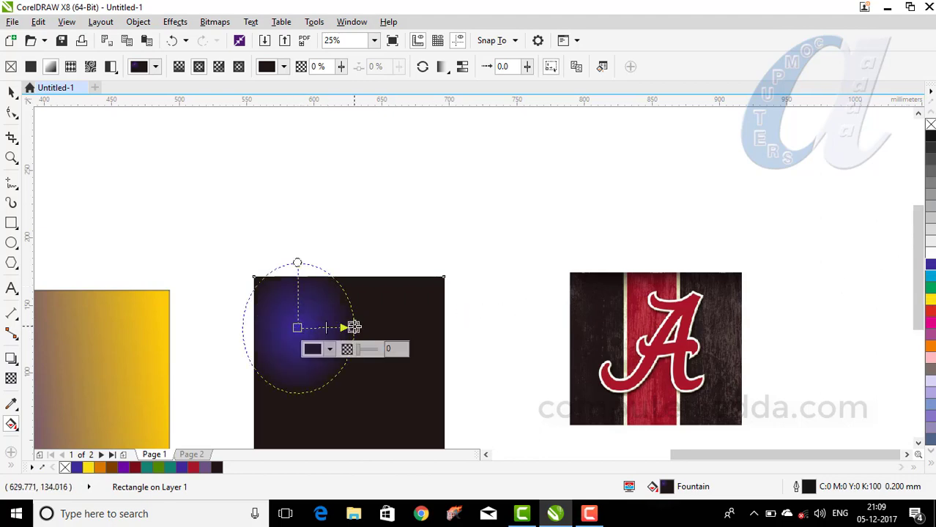
Step: Change the fountain fill to conical, move its centre nearer the rectangle's middle and rotate its direction
click(219, 66)
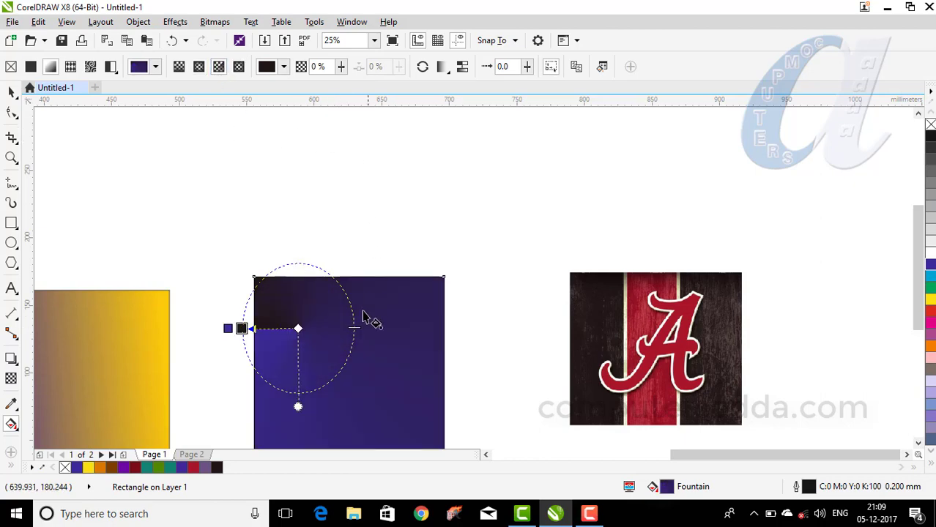
drag(297, 329, 337, 355)
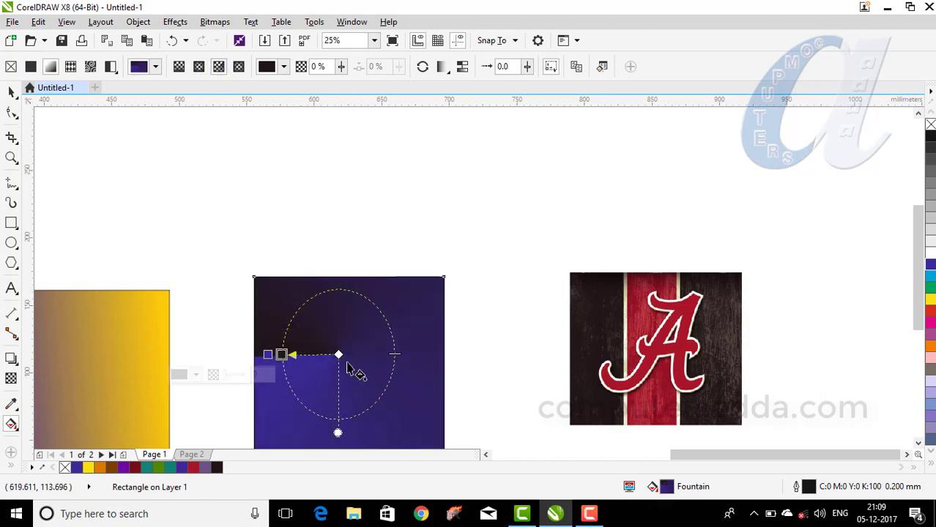
drag(281, 355, 410, 317)
Step: Change the fountain fill to rectangular, shrink it, colour its centre magenta and move it to the rectangle's upper-left corner
click(239, 67)
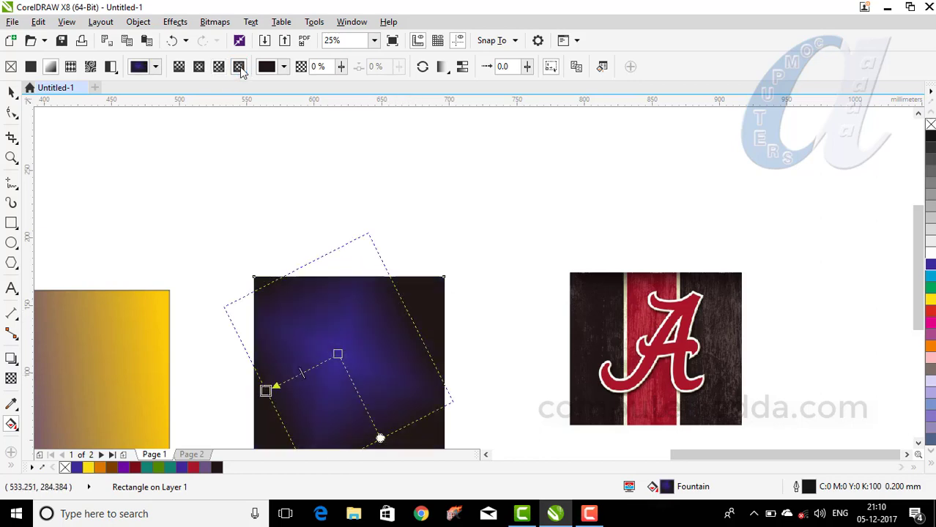
drag(264, 392, 282, 372)
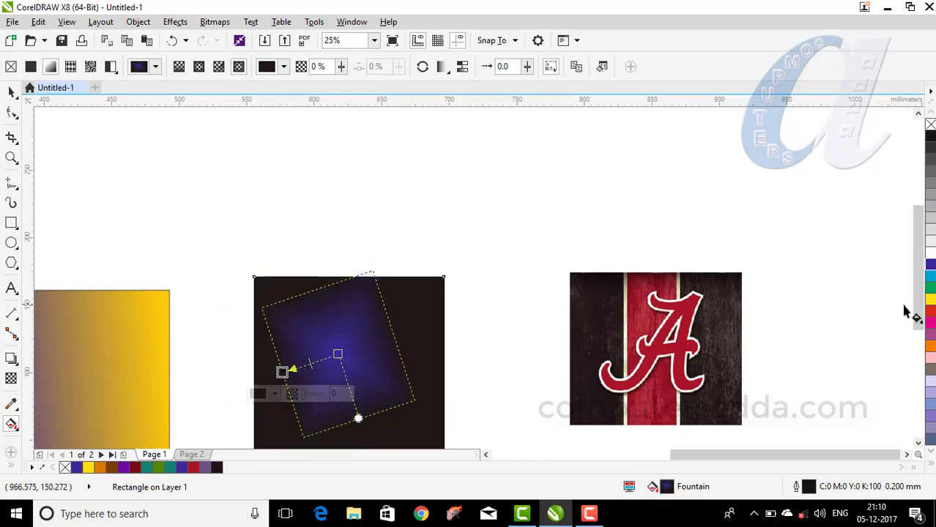
drag(332, 370, 338, 356)
drag(282, 371, 314, 360)
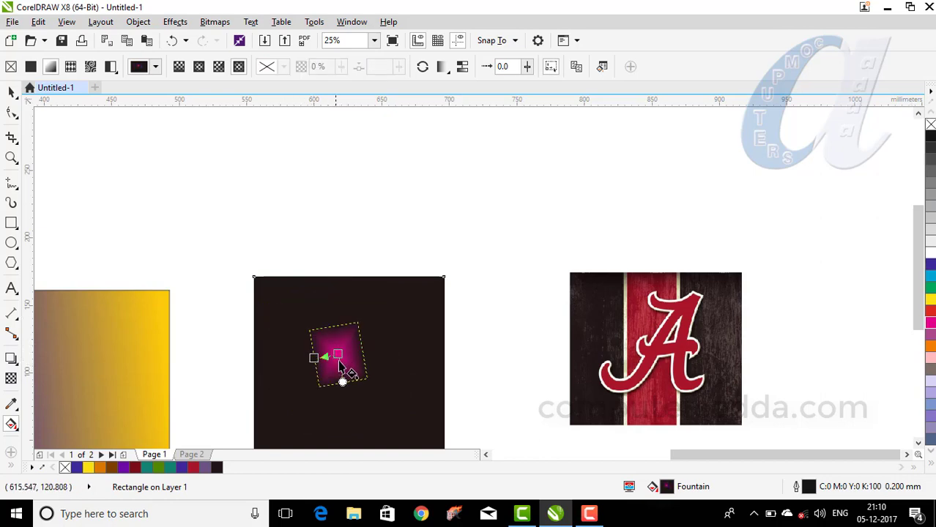
drag(325, 353, 283, 320)
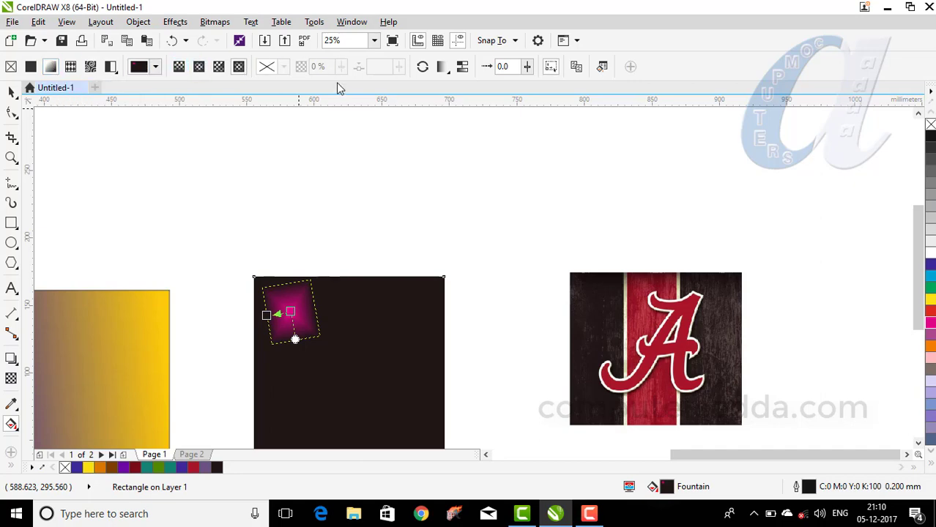
Step: Draw a wide ellipse about 239 by 96 mm above the dark rectangle and deselect it
click(11, 243)
drag(219, 115, 543, 248)
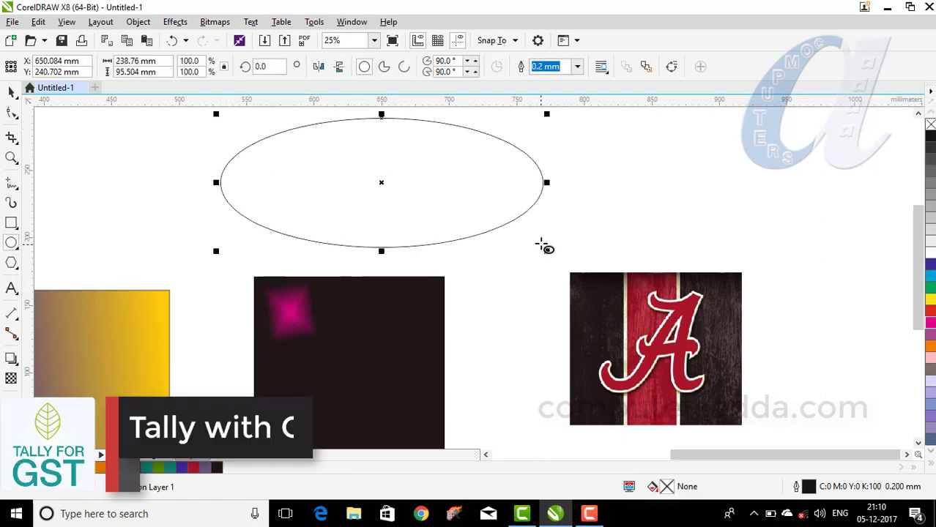
key(Escape)
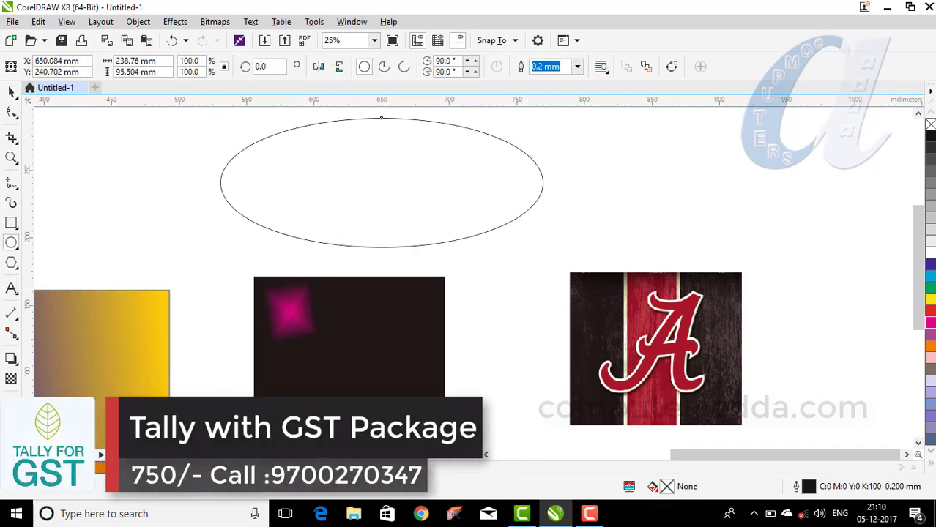
Step: Apply a vector pattern fill to the ellipse, stretch the pattern tile to about twice its width and shift it to the right
key(g)
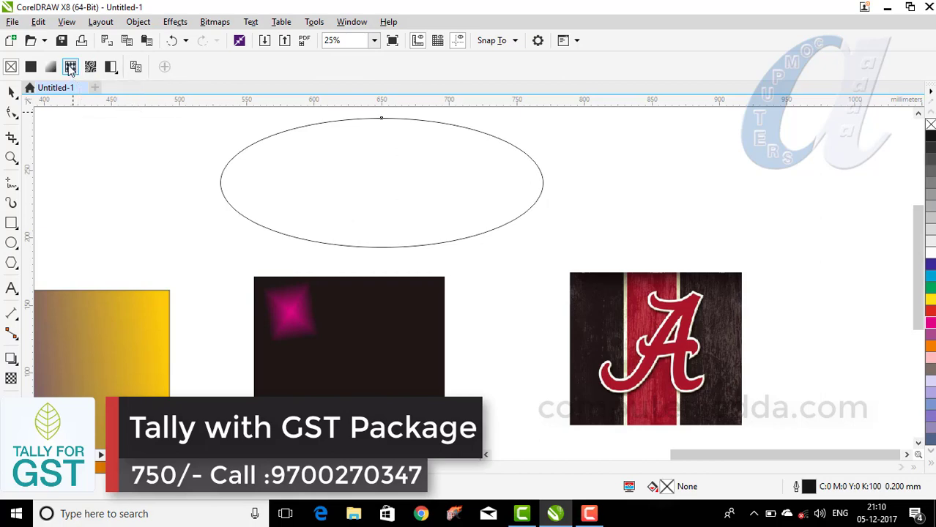
click(71, 67)
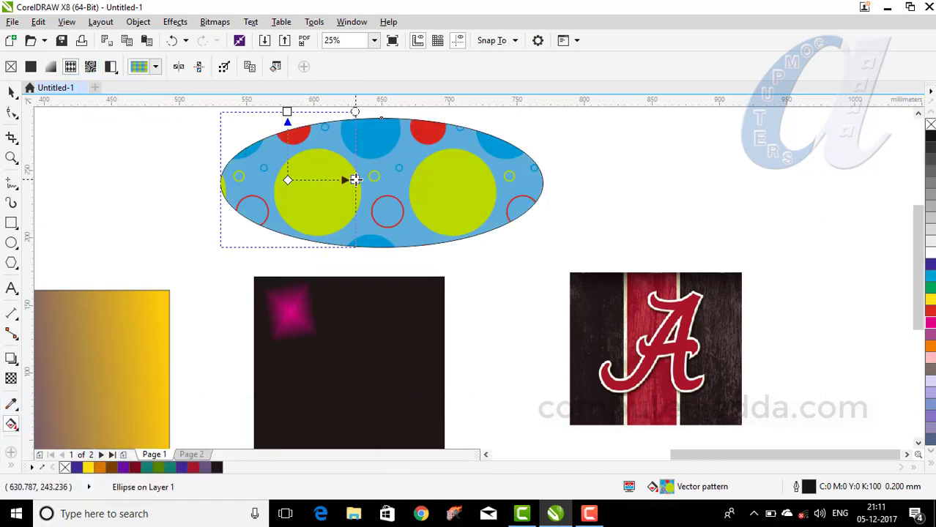
drag(356, 179, 421, 176)
drag(288, 181, 348, 180)
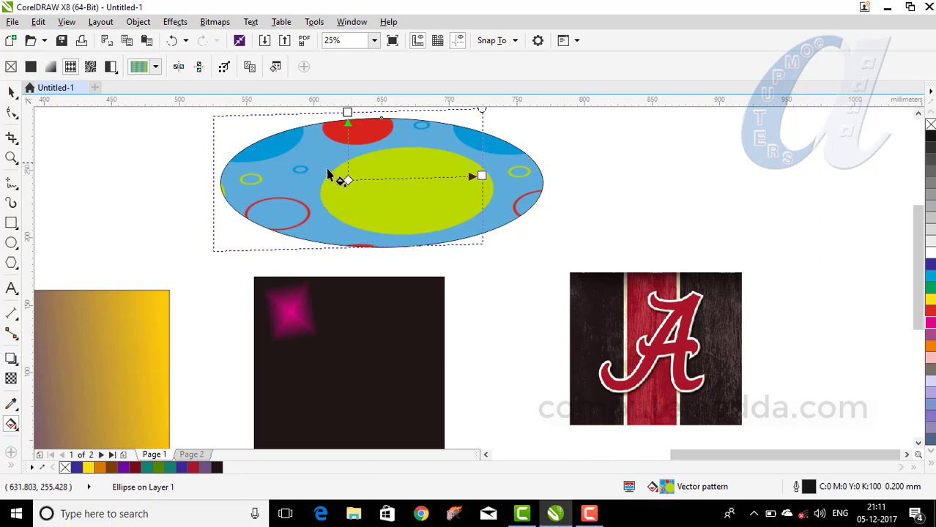
Step: Apply a bitmap pattern fill to the ellipse and stretch its pattern tile wider
click(91, 67)
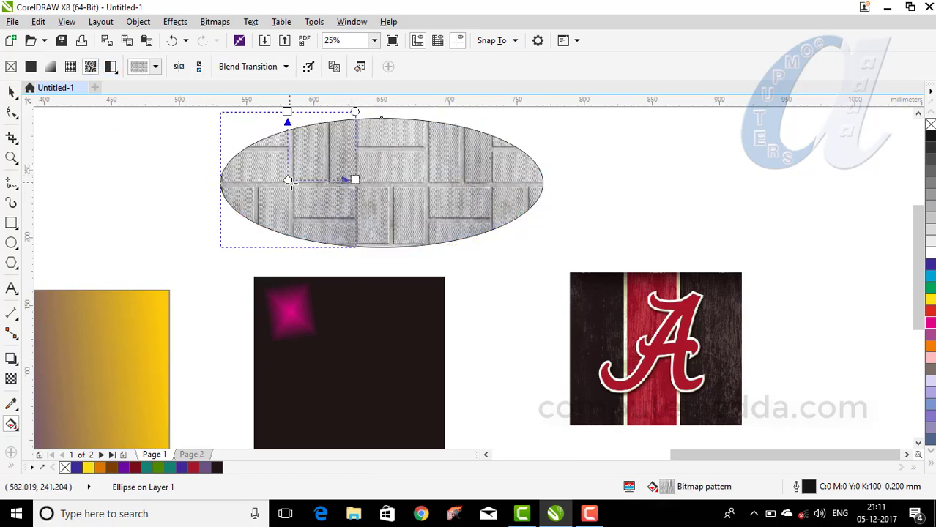
drag(357, 179, 379, 181)
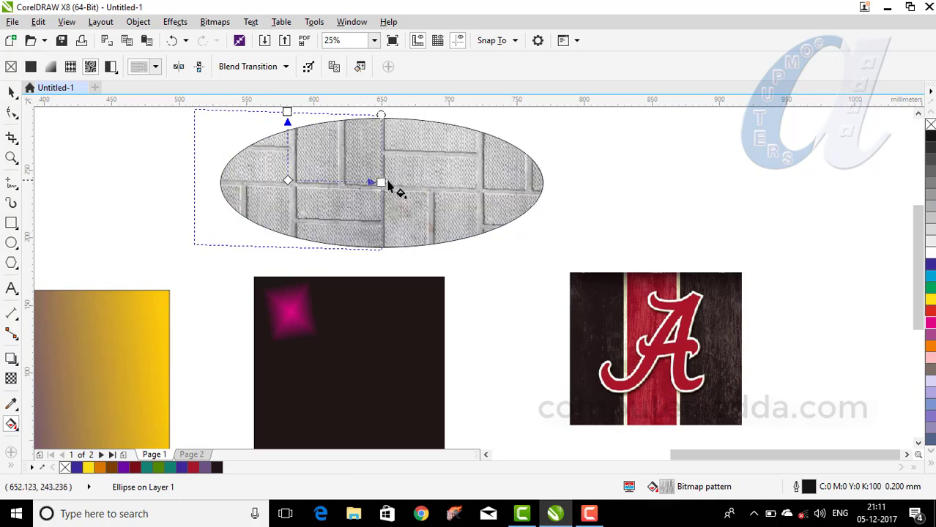
Step: Apply a two-color pattern fill with the maple leaf design to the ellipse and shrink the pattern tile in width and height
click(110, 67)
click(155, 67)
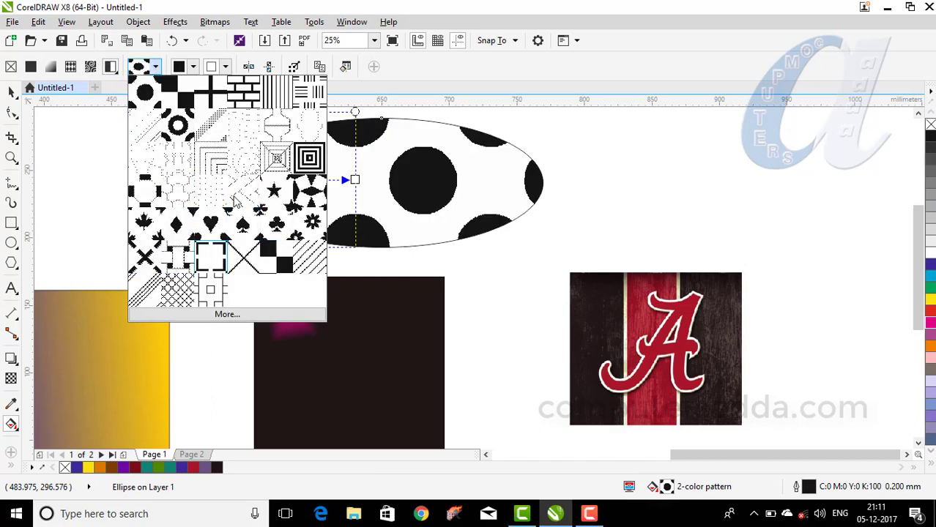
click(146, 226)
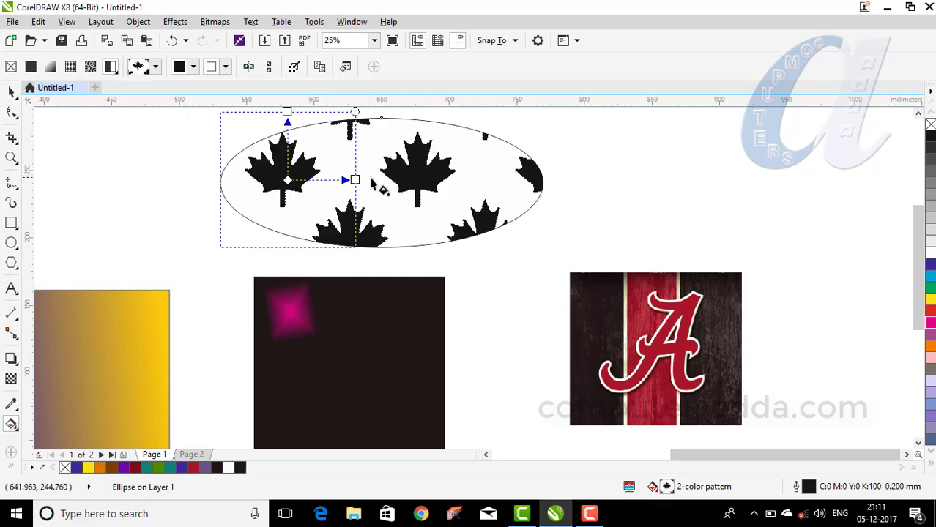
drag(355, 180, 293, 185)
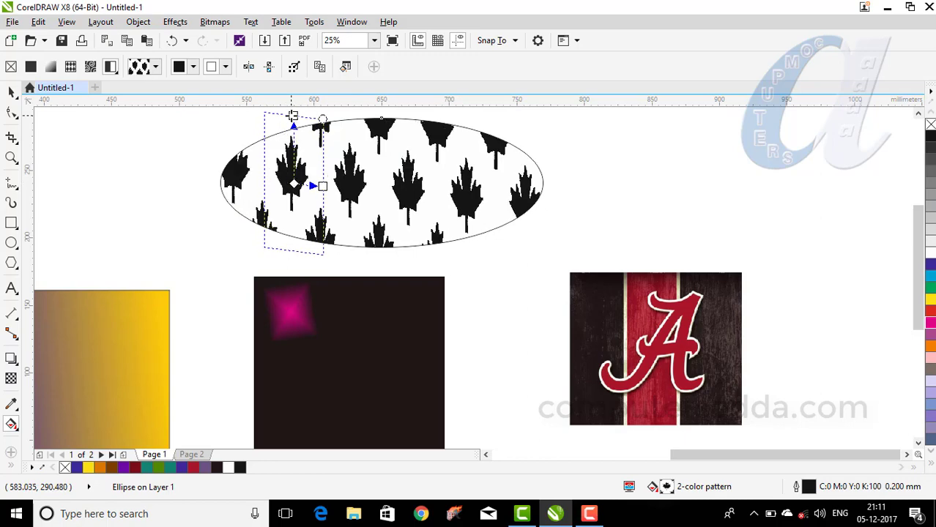
drag(293, 115, 291, 144)
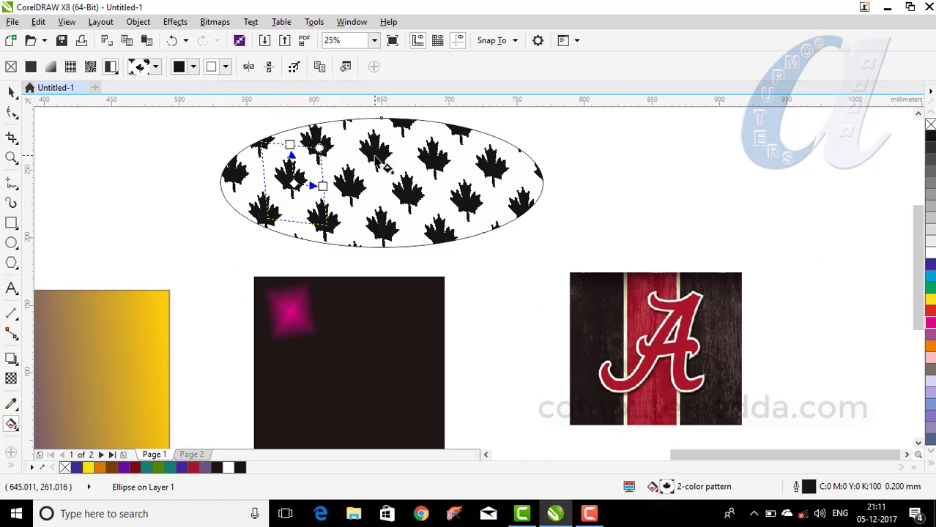
Step: Set the front color of the maple leaf pattern to green, C83 M3 Y100 K16
click(195, 66)
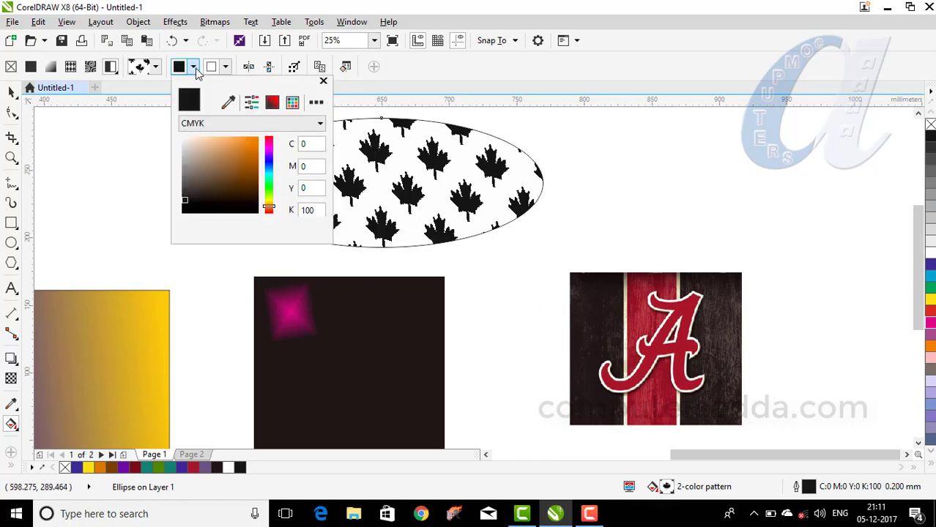
drag(269, 169, 269, 183)
click(258, 176)
click(251, 168)
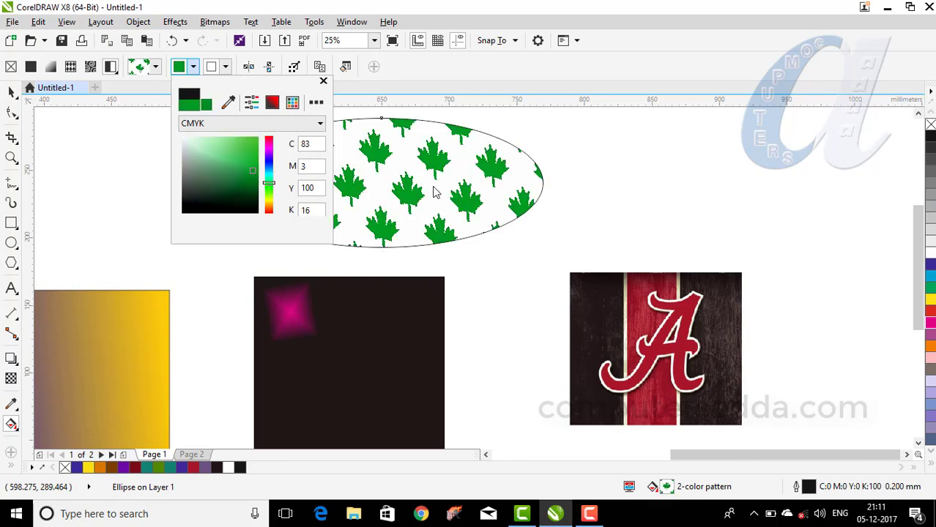
Step: Set the background color of the maple leaf pattern to bright red, C0 M96 Y92 K0
click(226, 67)
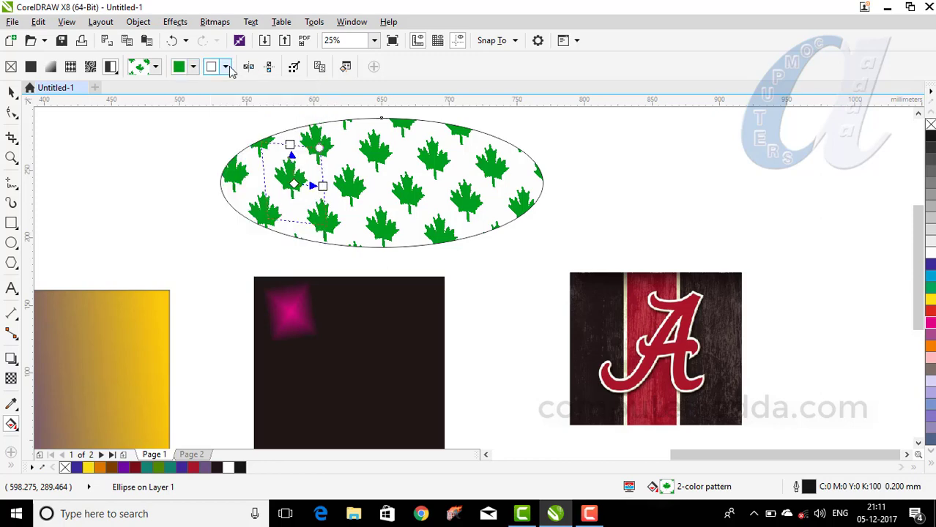
click(226, 67)
click(219, 175)
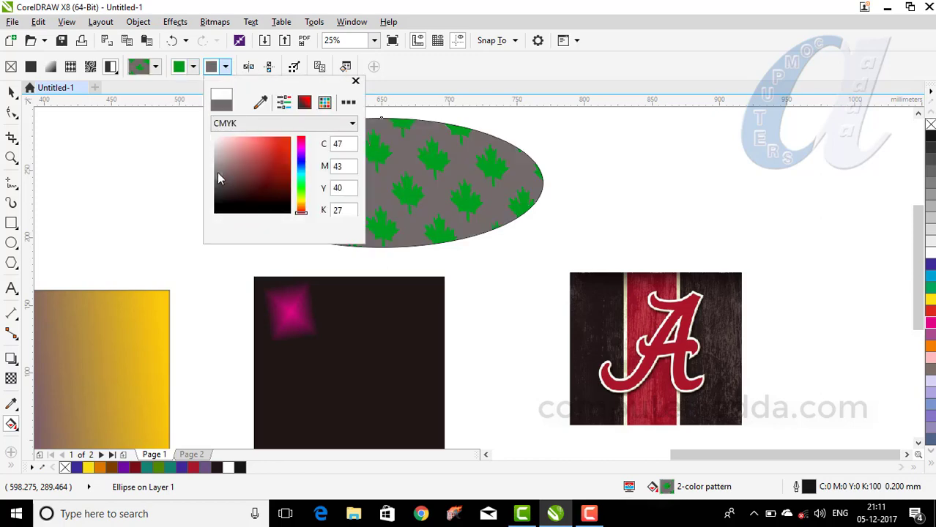
drag(218, 173, 275, 145)
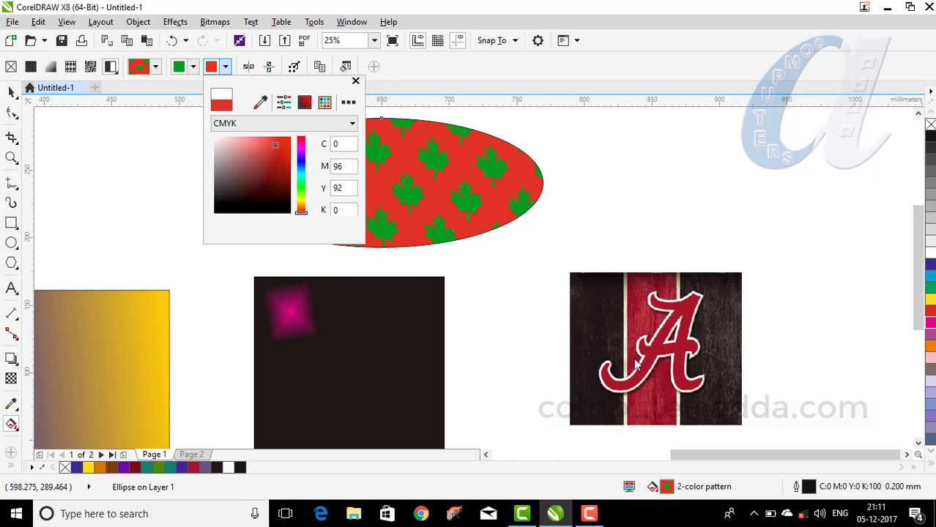
Step: Sample the crimson of the letter A in the picture as the maple leaf pattern's background color, #AA172A
click(261, 104)
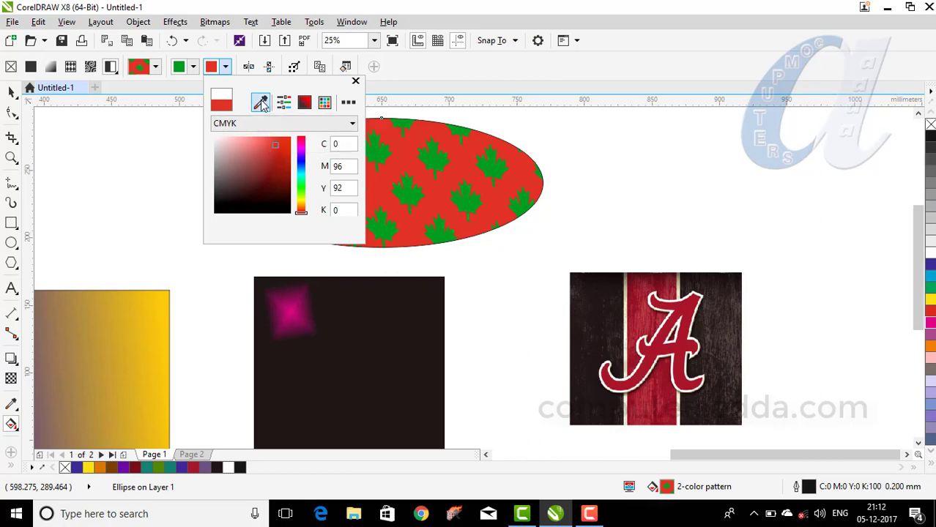
click(688, 310)
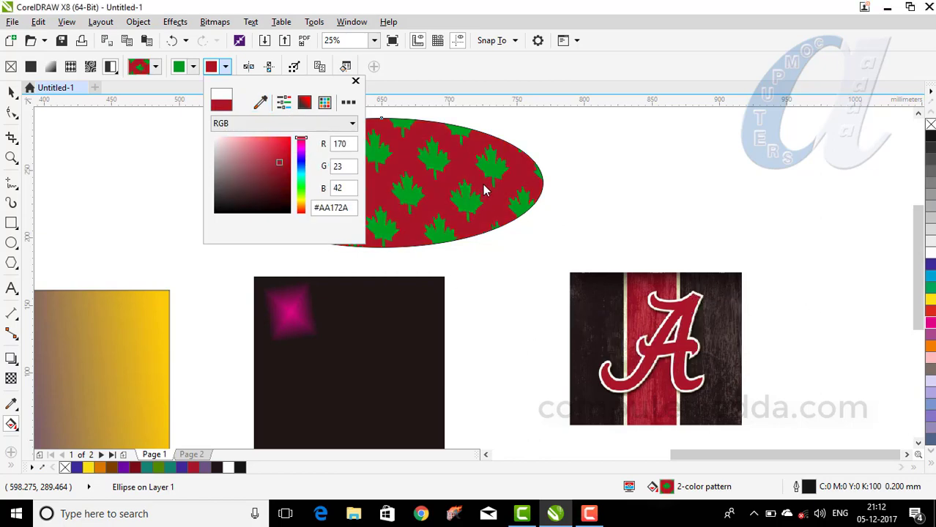
click(408, 73)
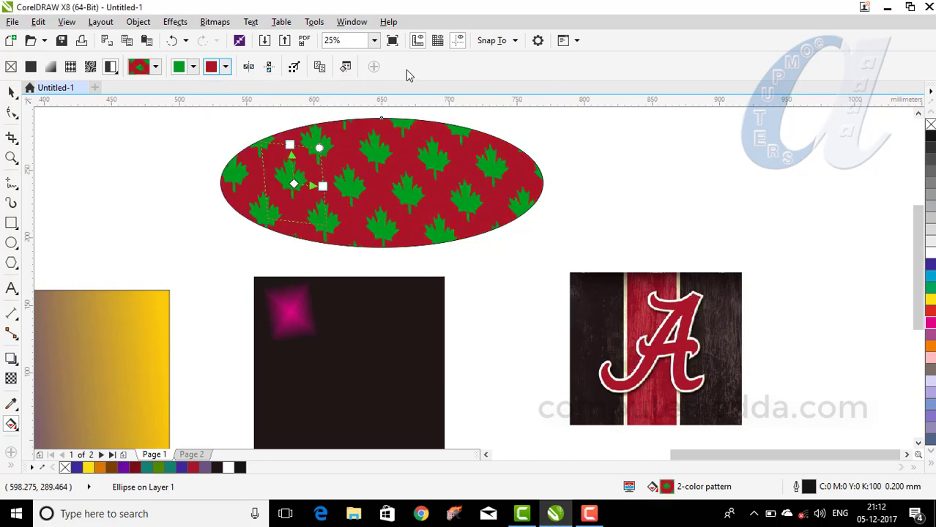